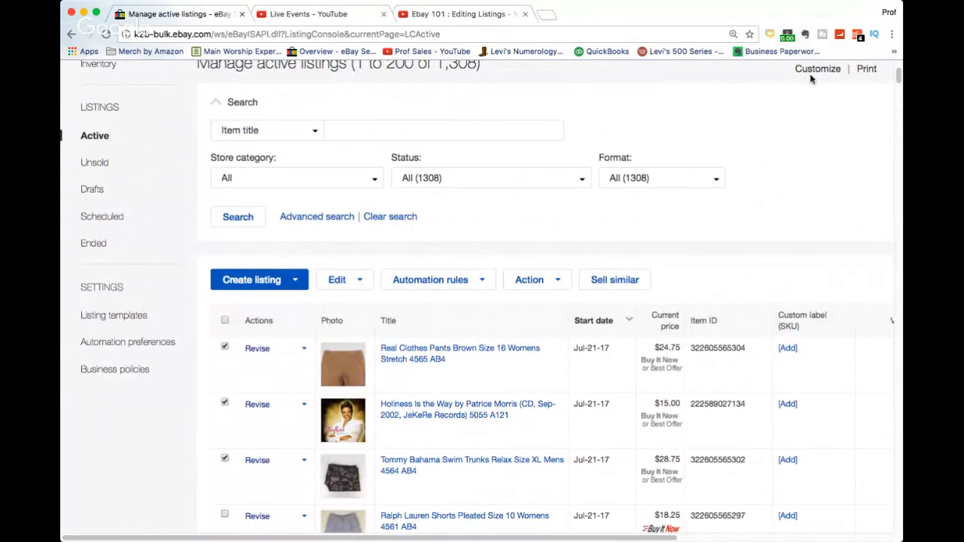
Scroll through the active listings table to review all of its columns.
{"action": "scroll", "coordinate": [733, 254], "scroll_direction": "down", "scroll_amount": 1}
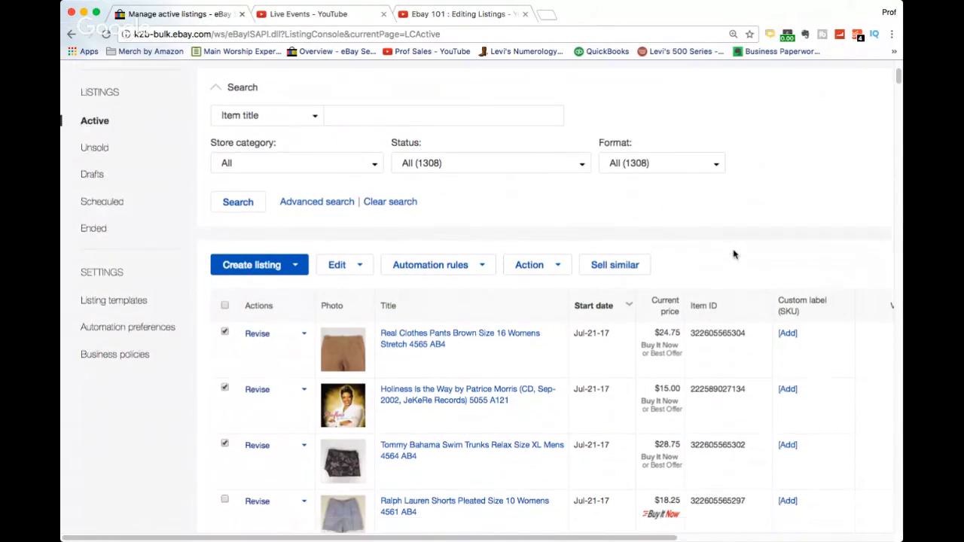
{"action": "scroll", "coordinate": [733, 253], "scroll_direction": "down", "scroll_amount": 3}
{"action": "scroll", "coordinate": [550, 327], "scroll_direction": "right", "scroll_amount": 3}
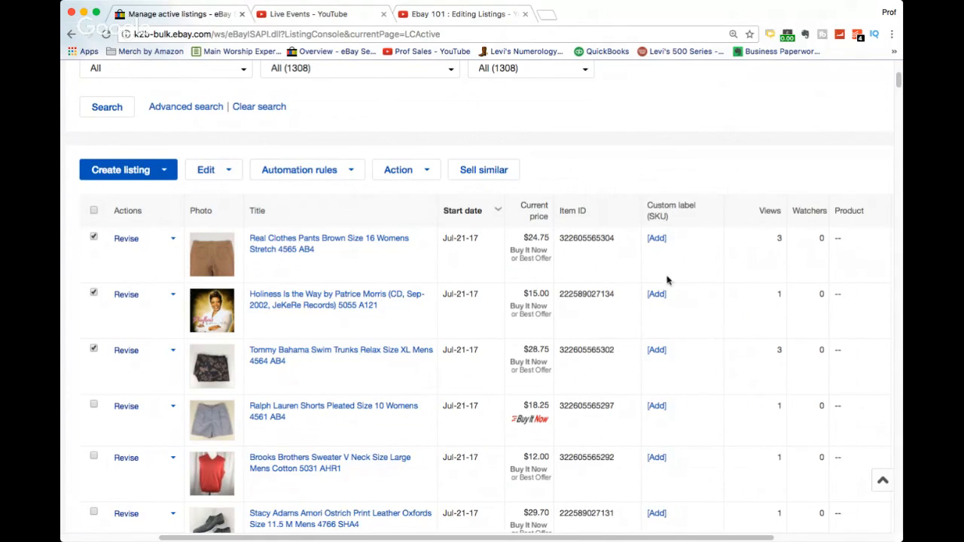
{"action": "scroll", "coordinate": [750, 262], "scroll_direction": "right", "scroll_amount": 3}
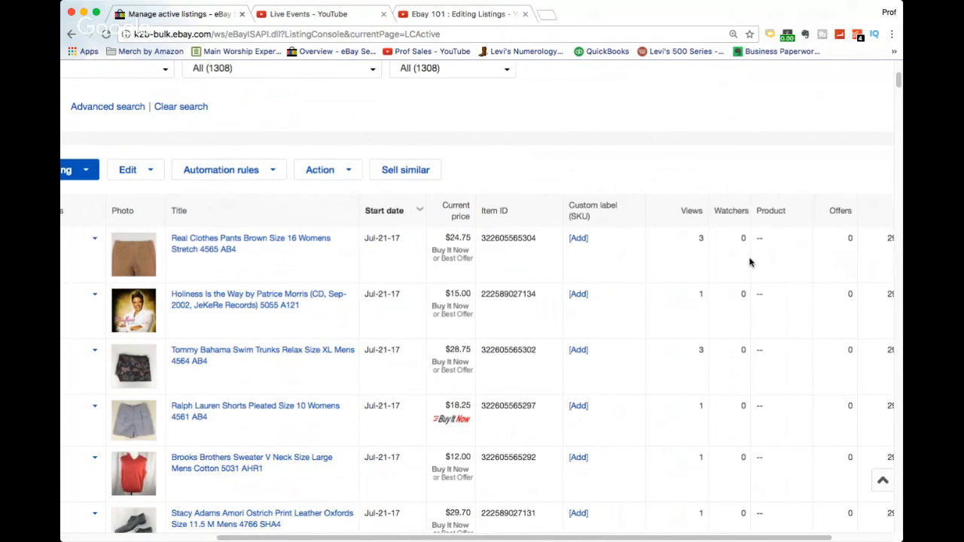
{"action": "scroll", "coordinate": [750, 262], "scroll_direction": "right", "scroll_amount": 3}
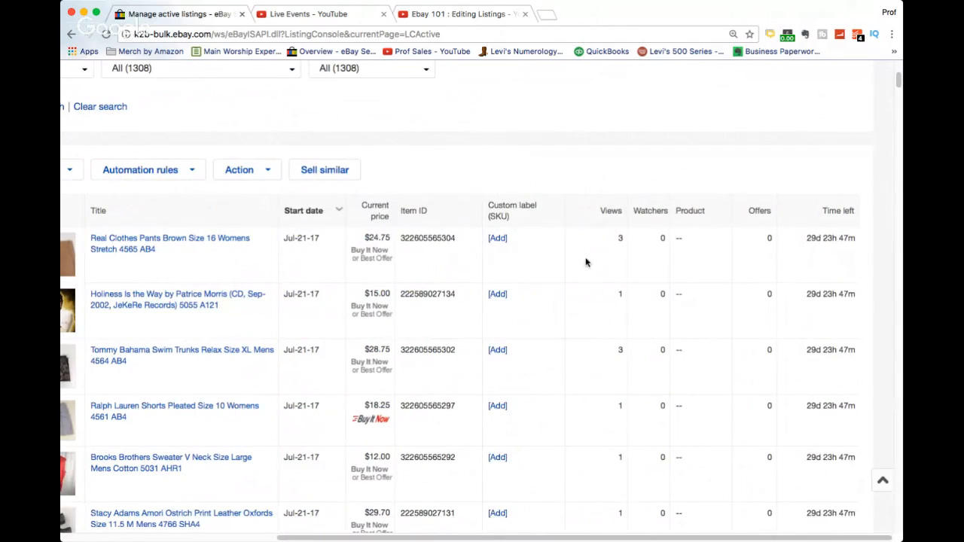
{"action": "scroll", "coordinate": [586, 262], "scroll_direction": "left", "scroll_amount": 9}
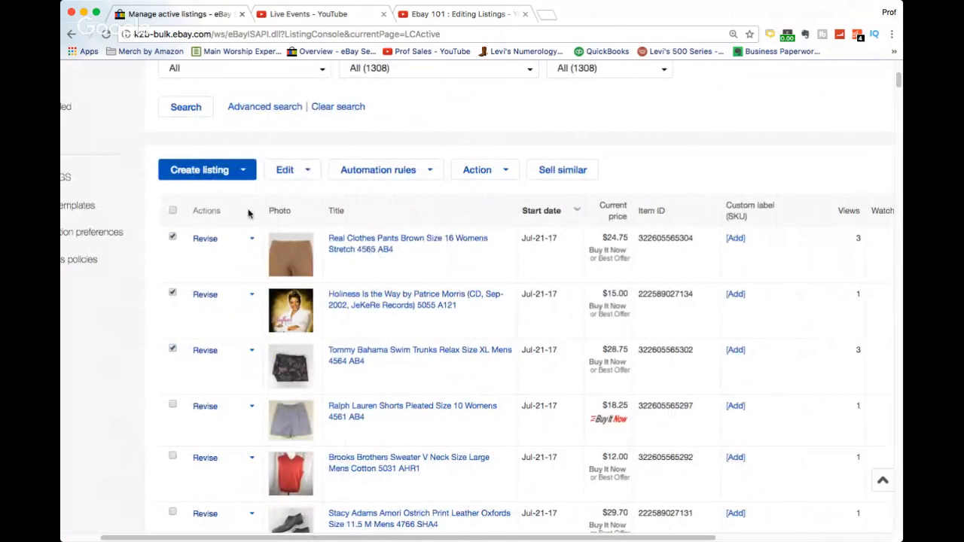
{"action": "scroll", "coordinate": [214, 279], "scroll_direction": "down", "scroll_amount": 1}
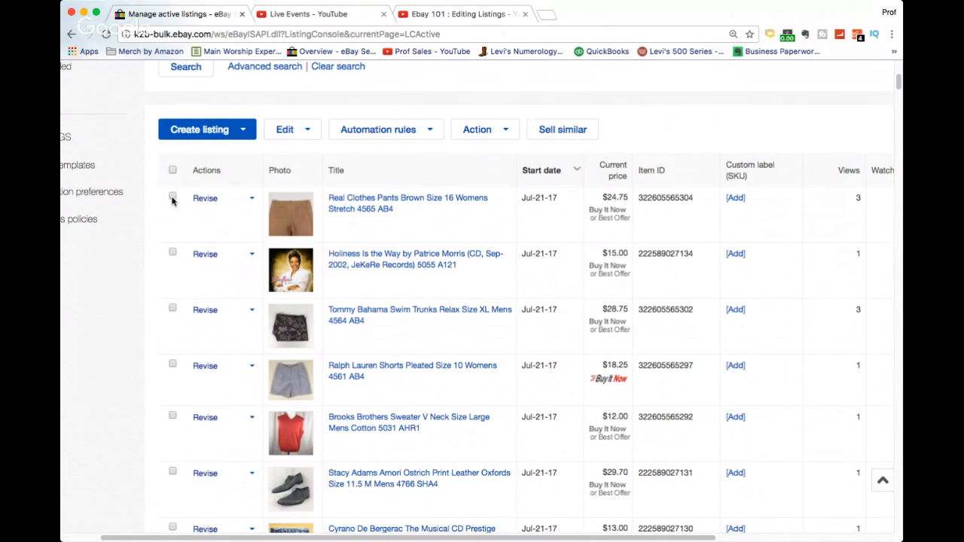
Select the first five listings and open them together in the bulk edit listings page.
{"action": "left_click", "coordinate": [173, 252]}
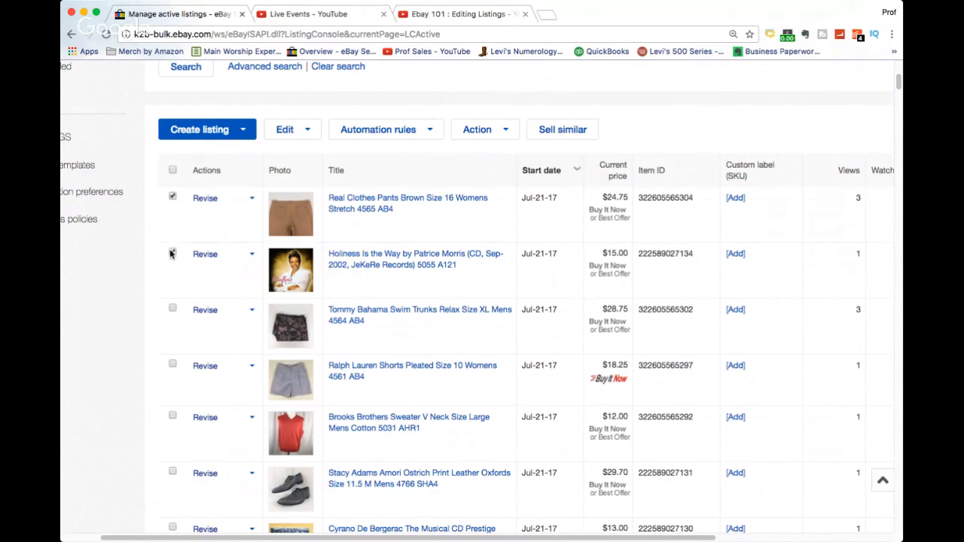
{"action": "left_click", "coordinate": [172, 310]}
{"action": "left_click", "coordinate": [173, 366]}
{"action": "left_click", "coordinate": [311, 134]}
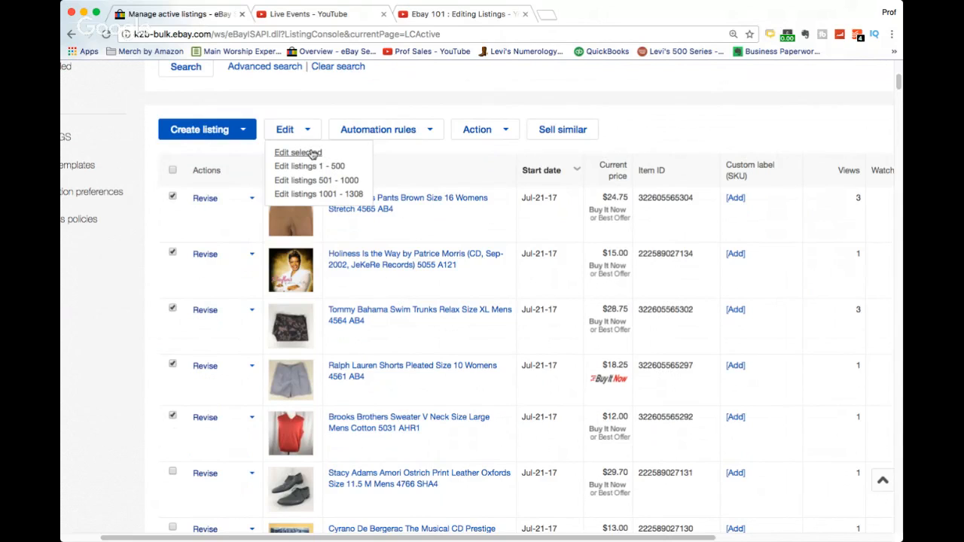
{"action": "left_click", "coordinate": [429, 134]}
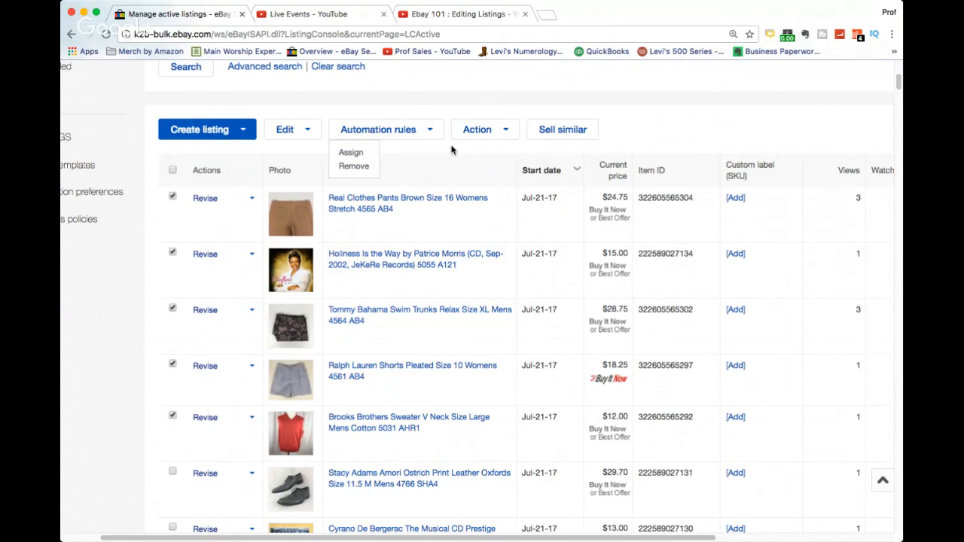
{"action": "left_click", "coordinate": [506, 136]}
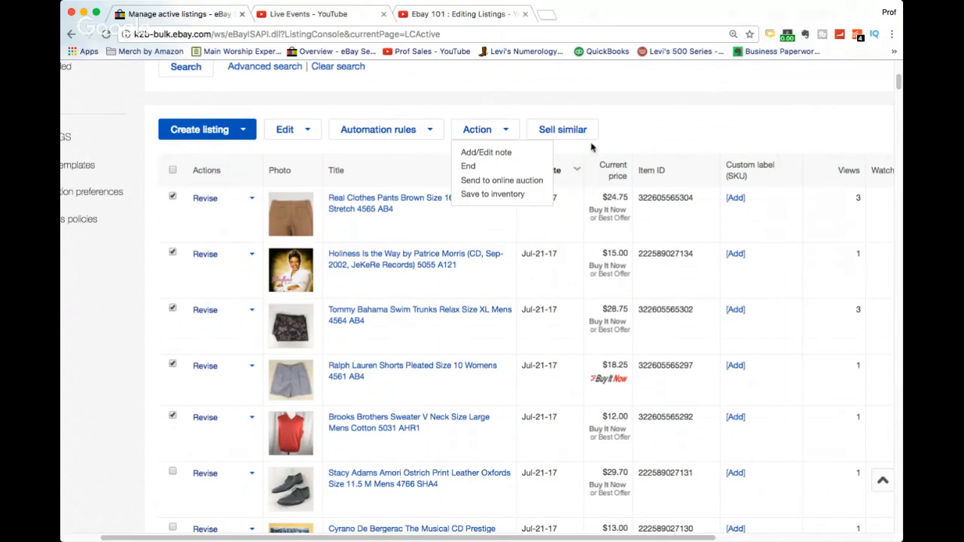
{"action": "left_click", "coordinate": [310, 130]}
{"action": "left_click", "coordinate": [300, 153]}
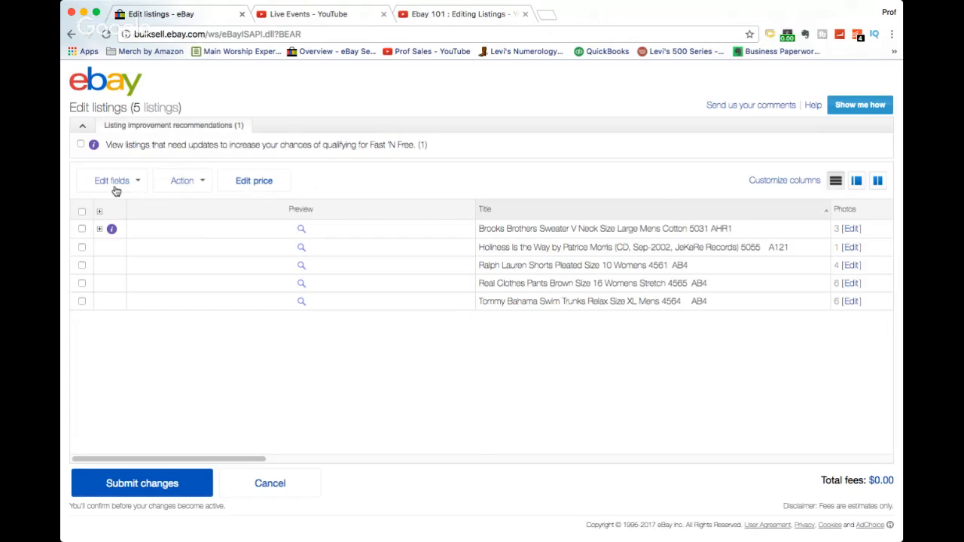
Try moving the Quantity column to the end of the displayed columns, then cancel the column customization.
{"action": "left_click", "coordinate": [782, 181]}
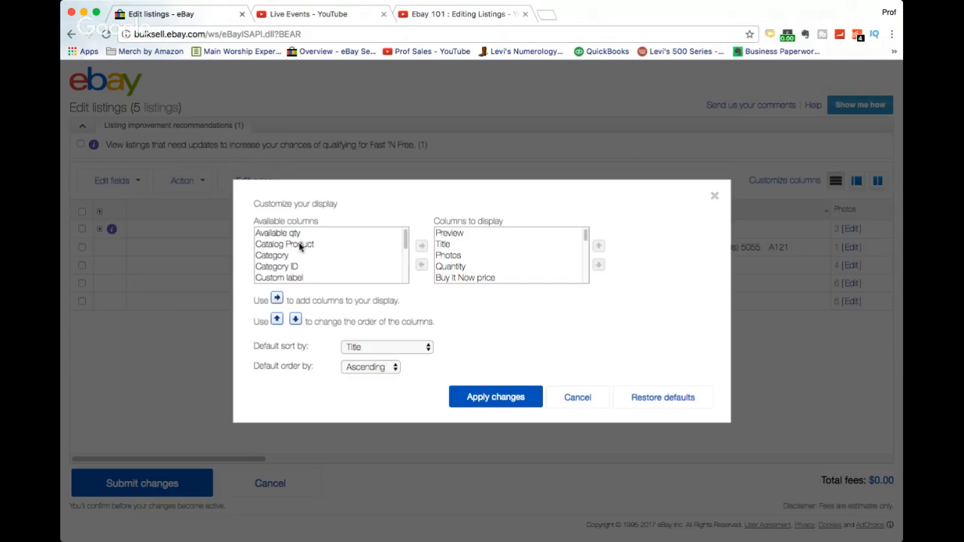
{"action": "scroll", "coordinate": [291, 262], "scroll_direction": "down", "scroll_amount": 2}
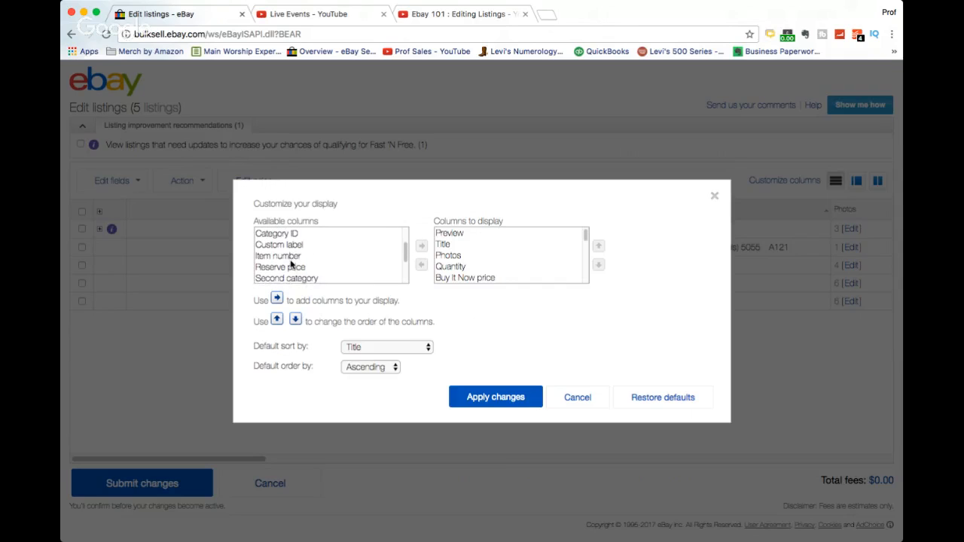
{"action": "scroll", "coordinate": [292, 258], "scroll_direction": "down", "scroll_amount": 3}
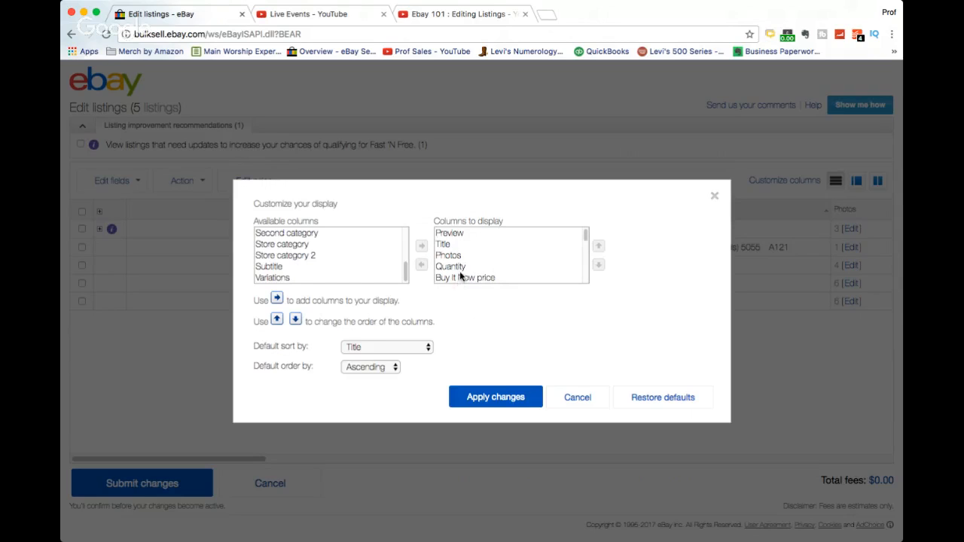
{"action": "scroll", "coordinate": [461, 276], "scroll_direction": "down", "scroll_amount": 2}
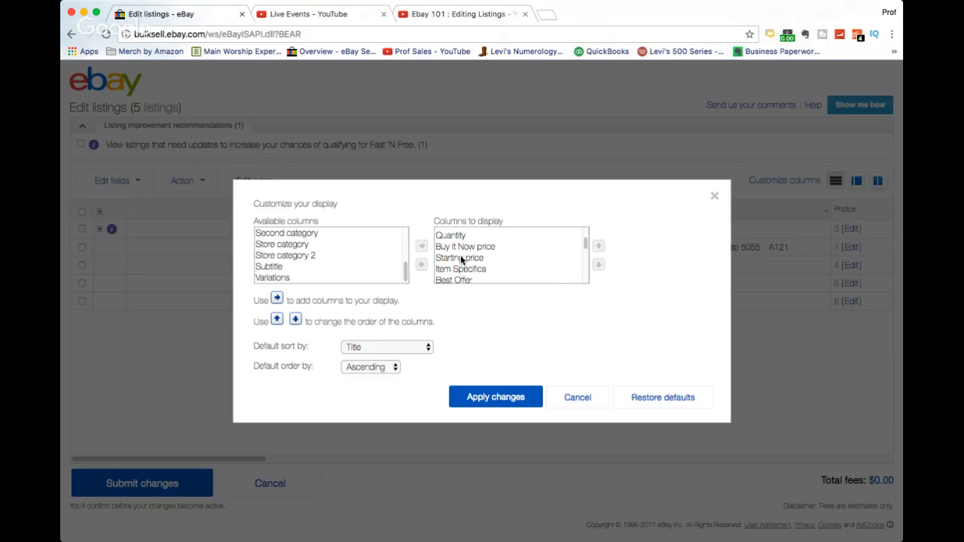
{"action": "left_click", "coordinate": [455, 236]}
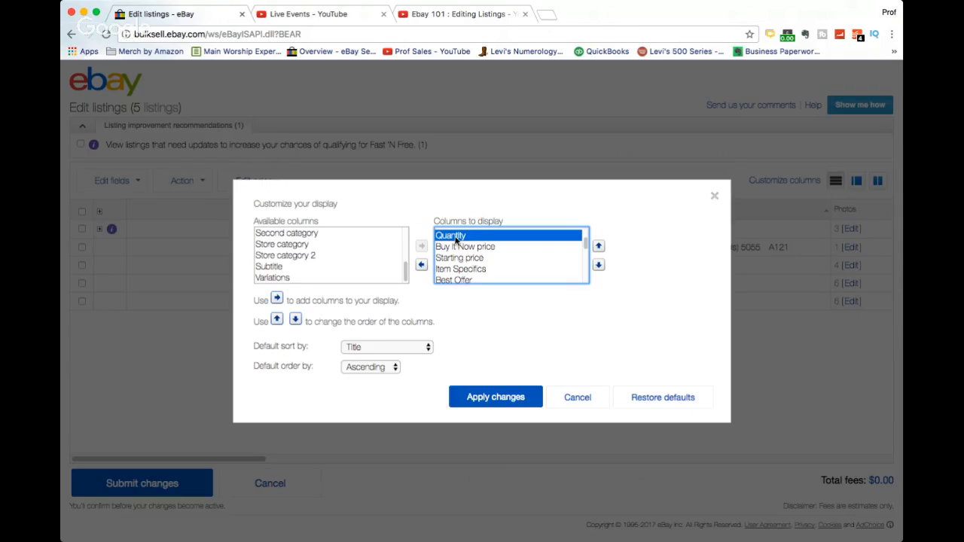
{"action": "left_click", "coordinate": [421, 267]}
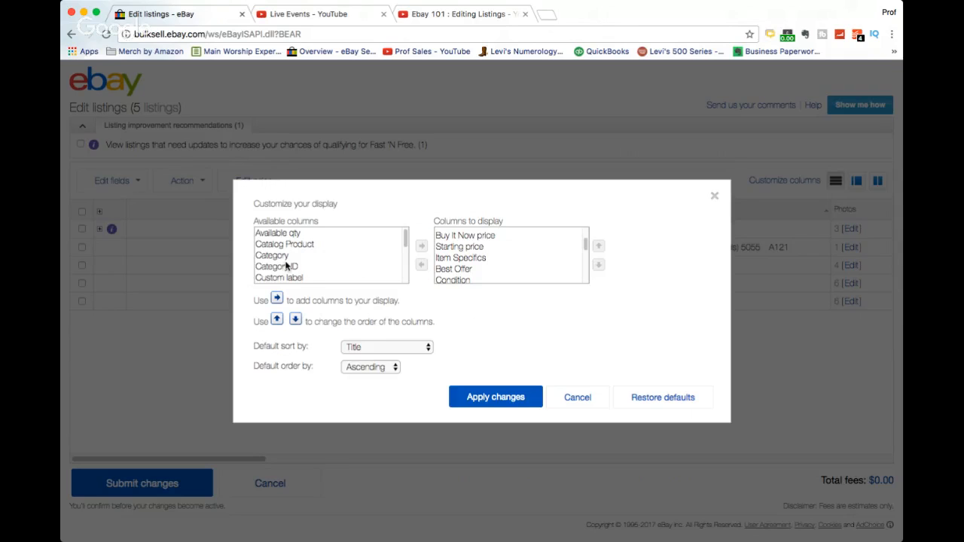
{"action": "scroll", "coordinate": [324, 256], "scroll_direction": "down", "scroll_amount": 2}
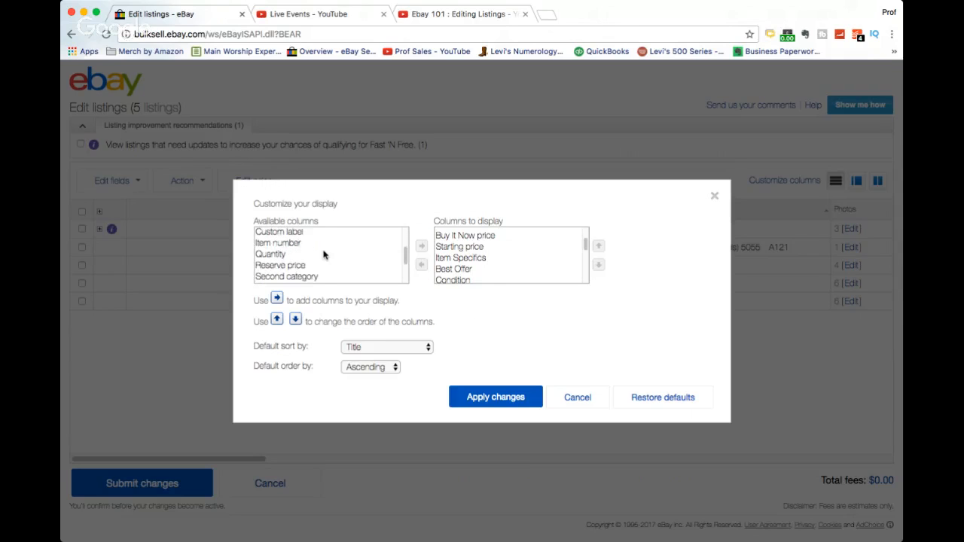
{"action": "left_click", "coordinate": [276, 256]}
{"action": "left_click", "coordinate": [421, 246]}
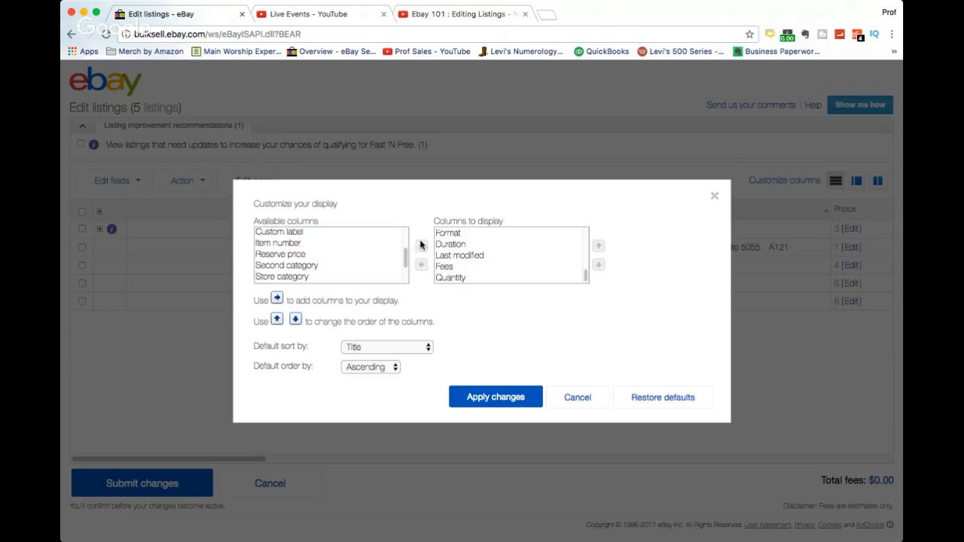
{"action": "left_click", "coordinate": [392, 369]}
{"action": "left_click", "coordinate": [429, 348]}
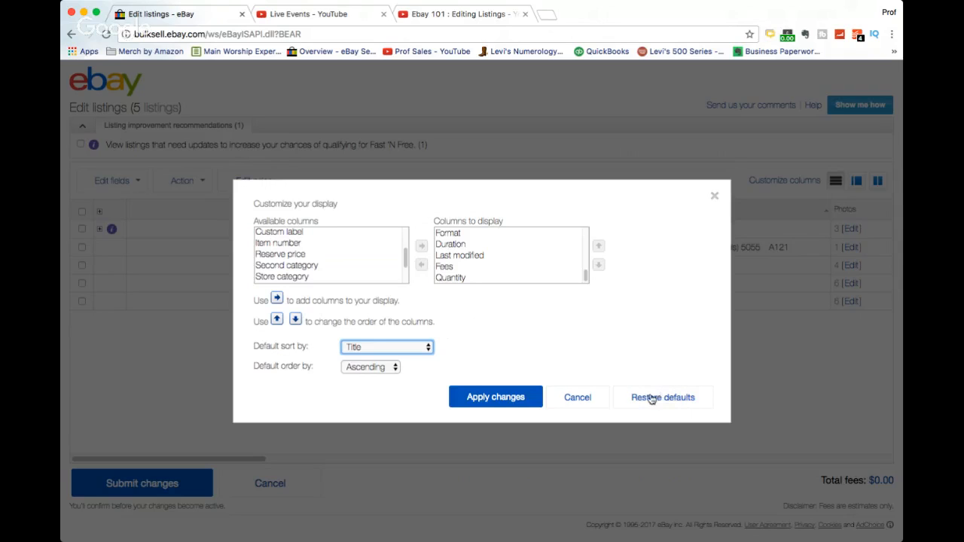
{"action": "left_click", "coordinate": [581, 403]}
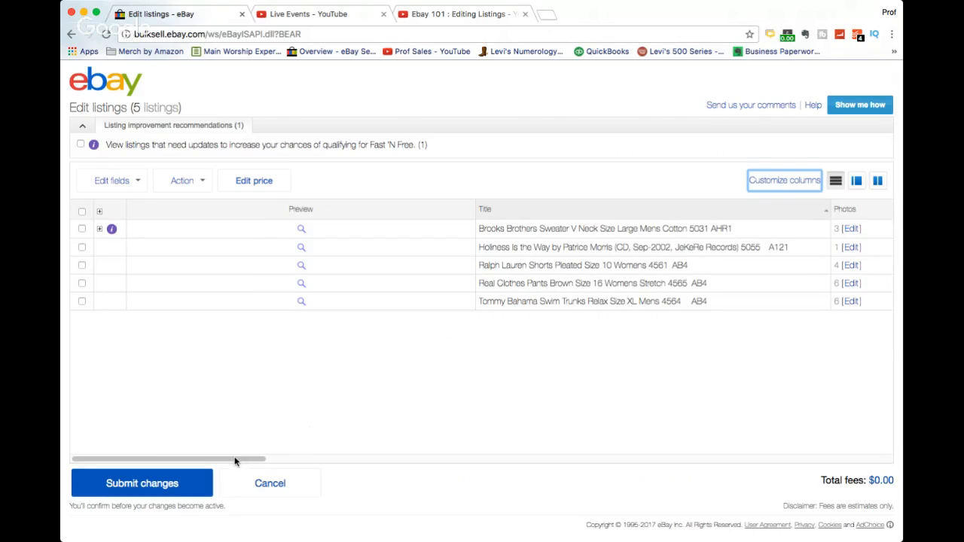
Switch the editor to the split view that shows the first listing's details beside the list.
{"action": "left_click_drag", "start_coordinate": [238, 462], "coordinate": [774, 462]}
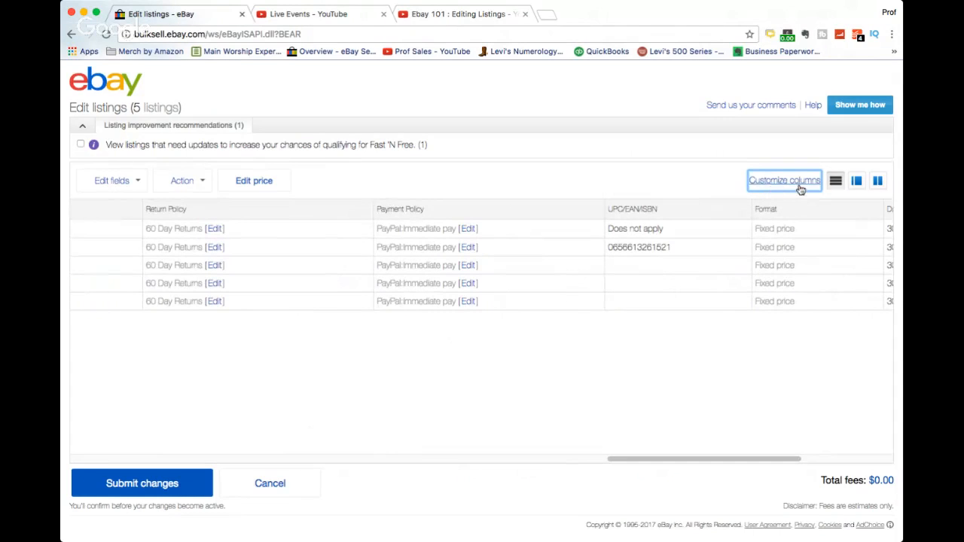
{"action": "left_click", "coordinate": [857, 183]}
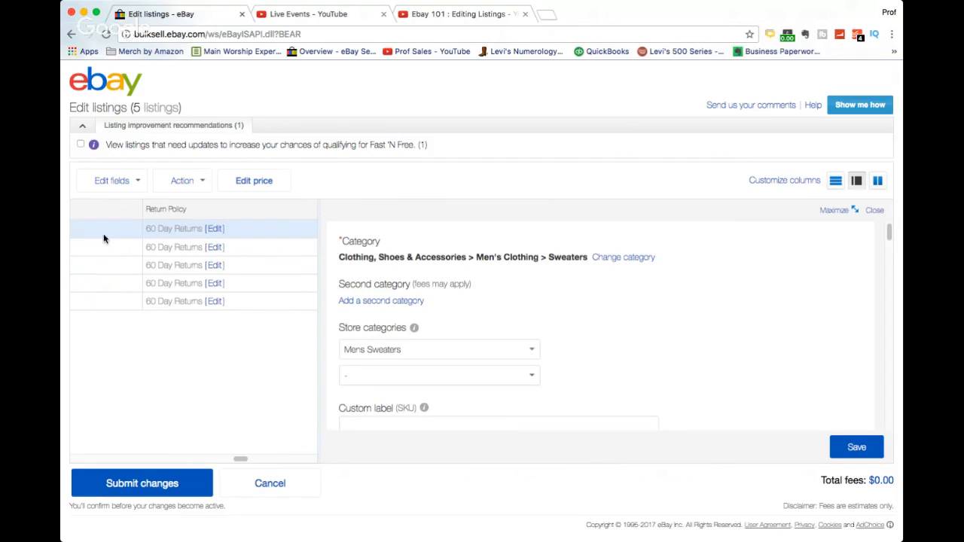
{"action": "scroll", "coordinate": [594, 289], "scroll_direction": "down", "scroll_amount": 1}
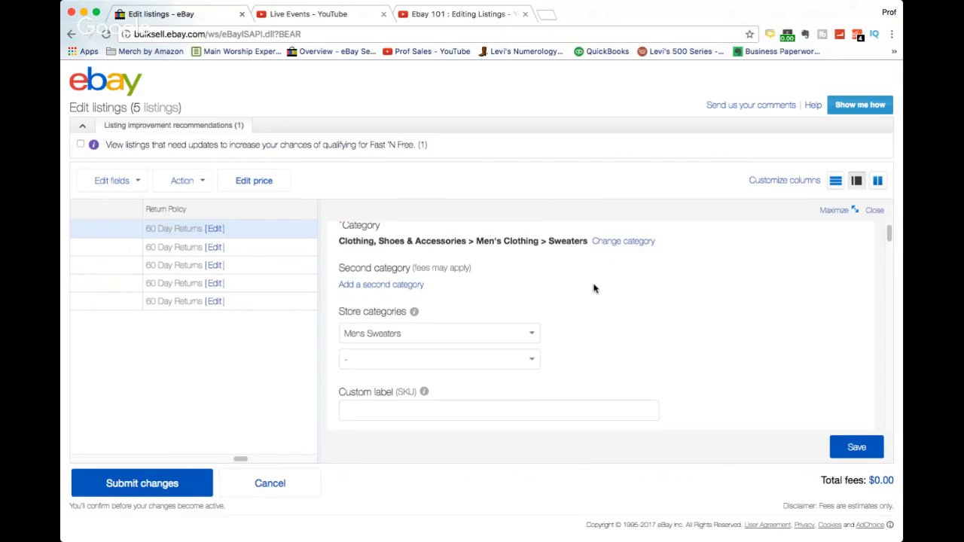
{"action": "scroll", "coordinate": [594, 289], "scroll_direction": "up", "scroll_amount": 1}
{"action": "scroll", "coordinate": [593, 289], "scroll_direction": "down", "scroll_amount": 2}
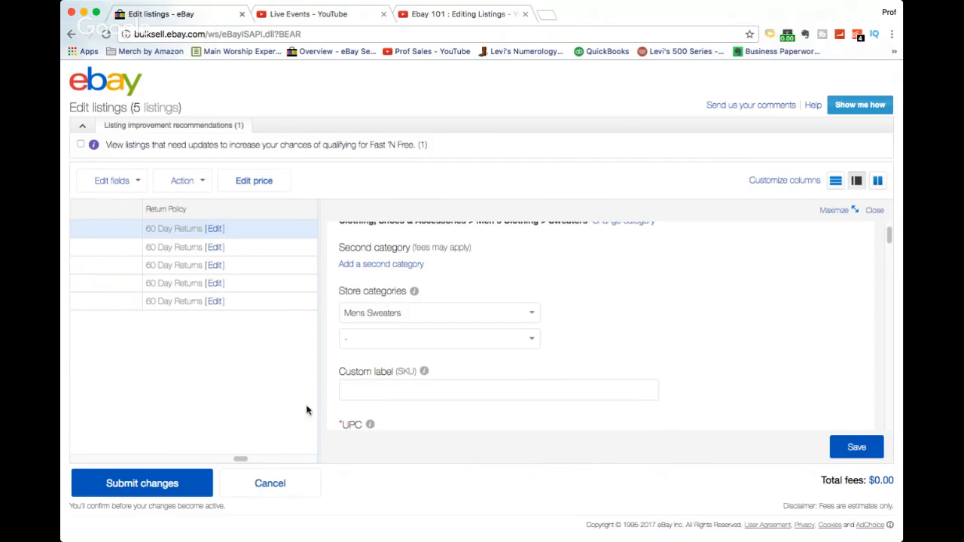
Review the first listing's fields in the detail panel, from category down through item specifics.
{"action": "left_click_drag", "start_coordinate": [241, 458], "coordinate": [106, 465]}
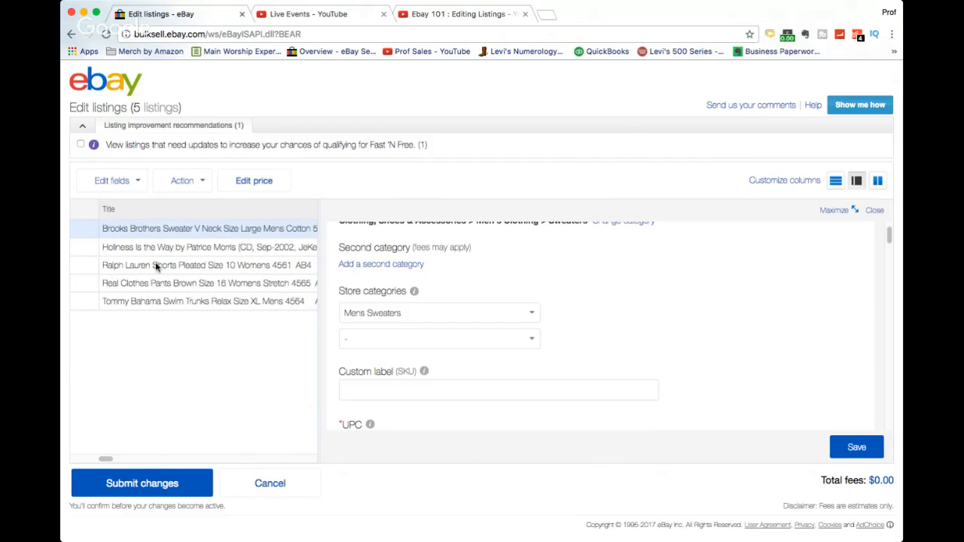
{"action": "scroll", "coordinate": [480, 293], "scroll_direction": "up", "scroll_amount": 1}
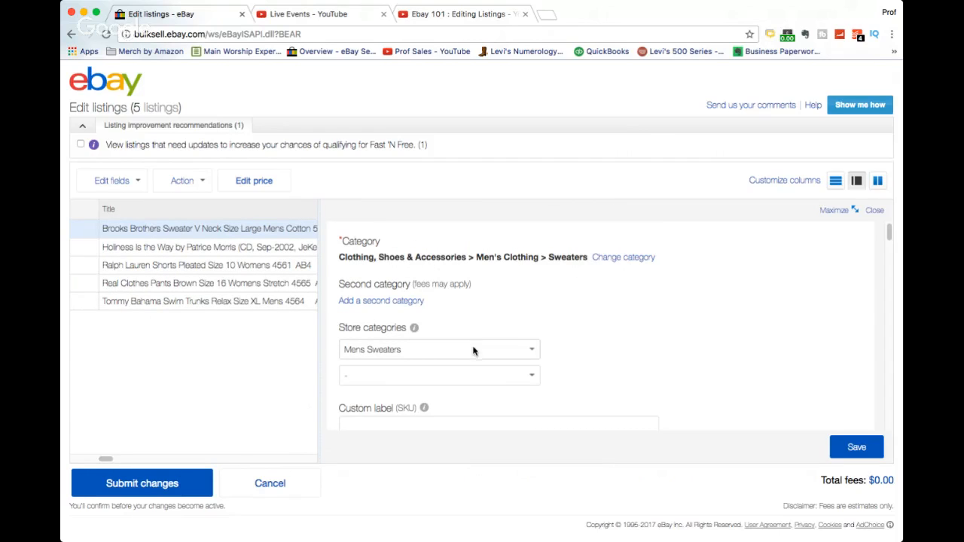
{"action": "scroll", "coordinate": [598, 297], "scroll_direction": "down", "scroll_amount": 2}
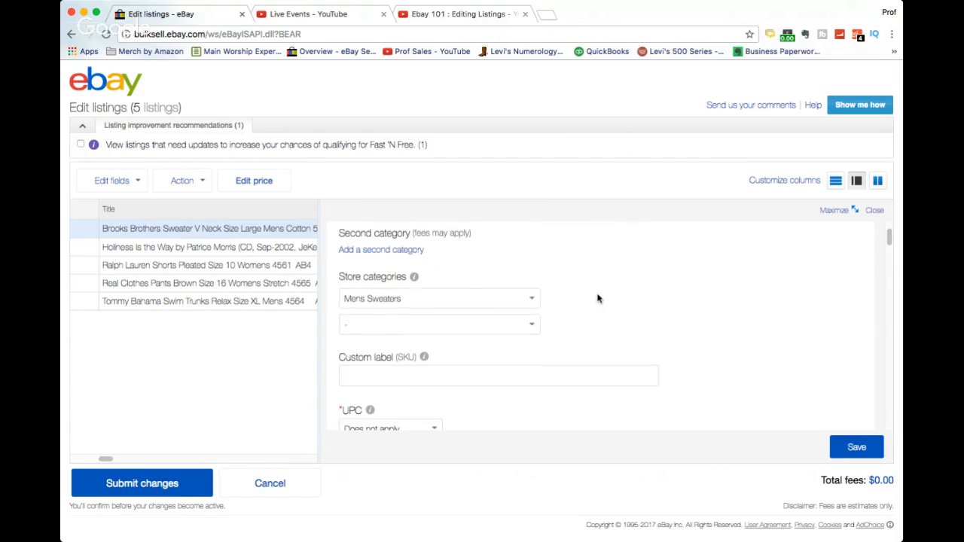
{"action": "scroll", "coordinate": [487, 374], "scroll_direction": "down", "scroll_amount": 2}
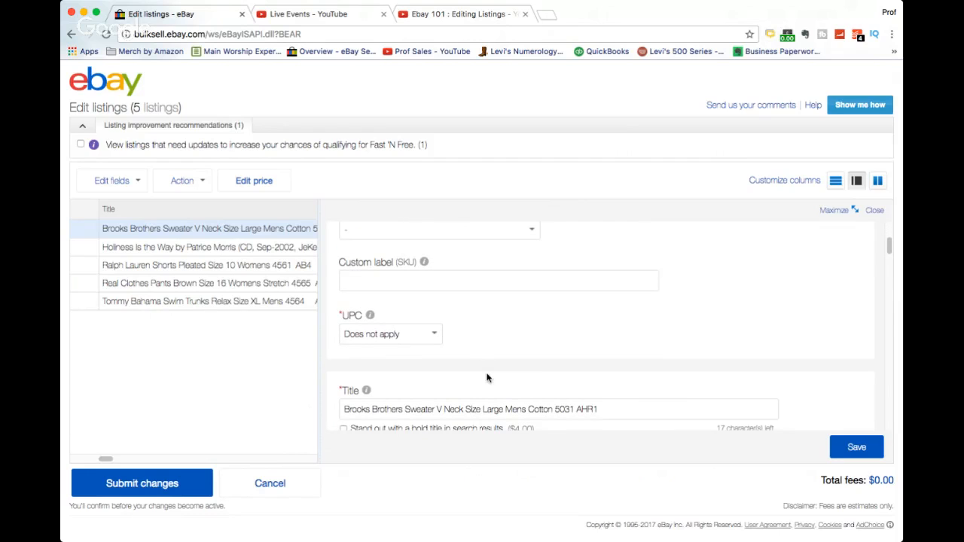
{"action": "scroll", "coordinate": [470, 362], "scroll_direction": "down", "scroll_amount": 3}
{"action": "scroll", "coordinate": [470, 362], "scroll_direction": "down", "scroll_amount": 1}
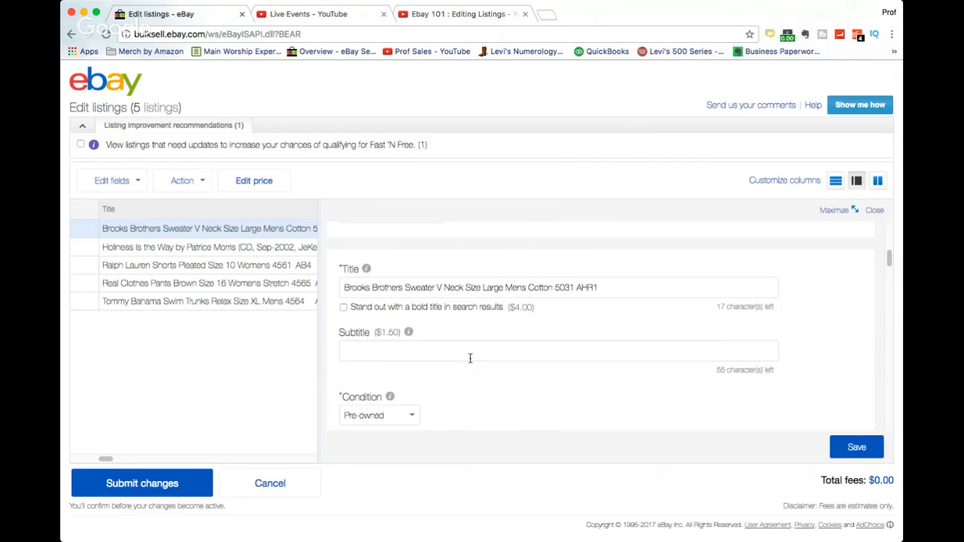
{"action": "scroll", "coordinate": [470, 360], "scroll_direction": "down", "scroll_amount": 1}
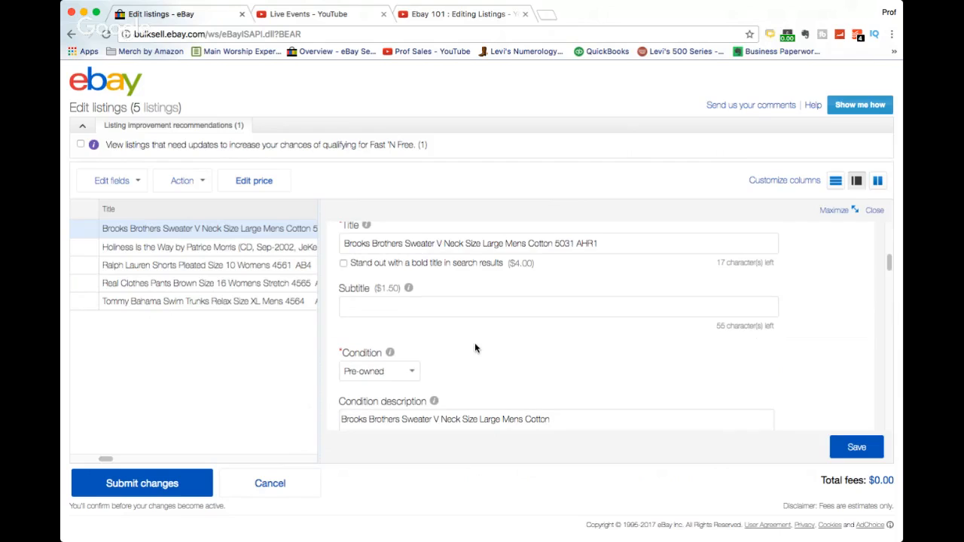
{"action": "scroll", "coordinate": [475, 349], "scroll_direction": "down", "scroll_amount": 1}
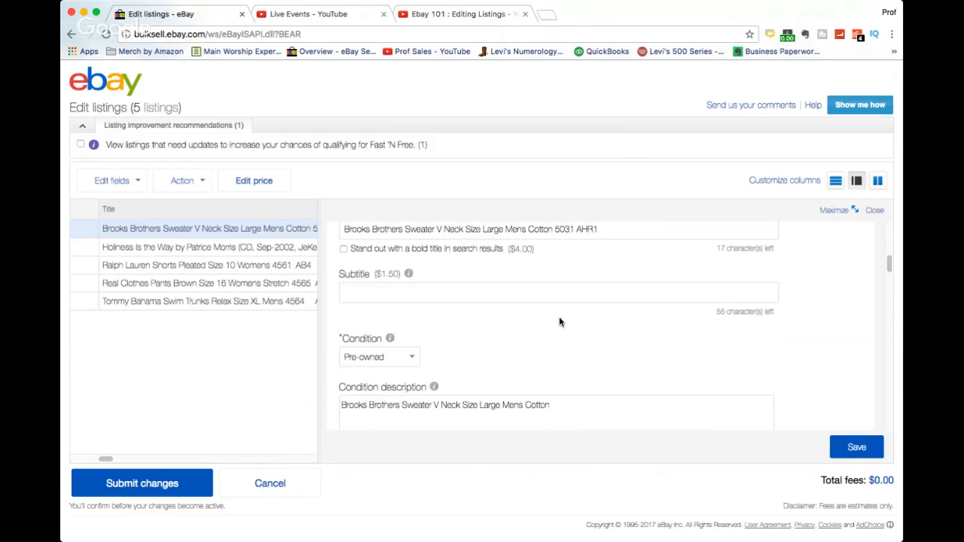
{"action": "scroll", "coordinate": [560, 323], "scroll_direction": "down", "scroll_amount": 5}
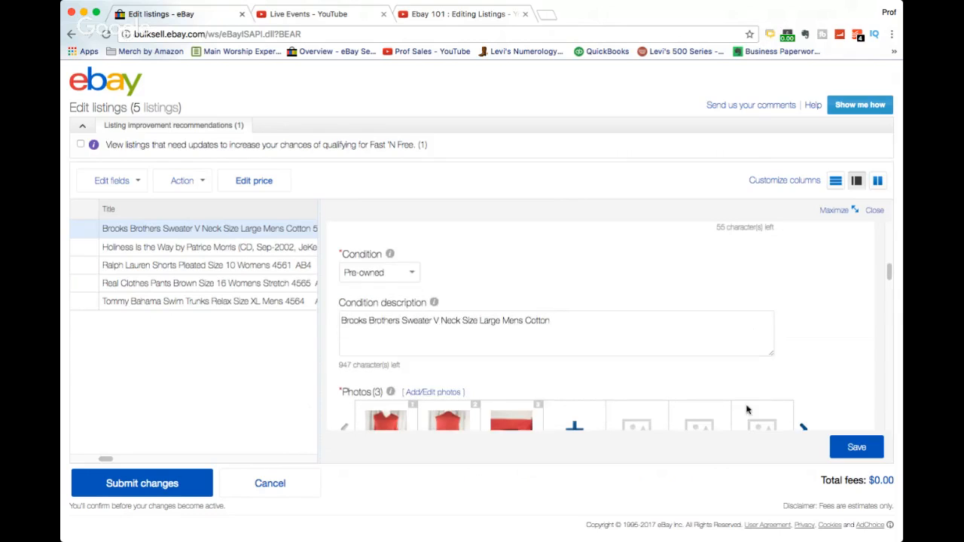
{"action": "scroll", "coordinate": [637, 303], "scroll_direction": "down", "scroll_amount": 8}
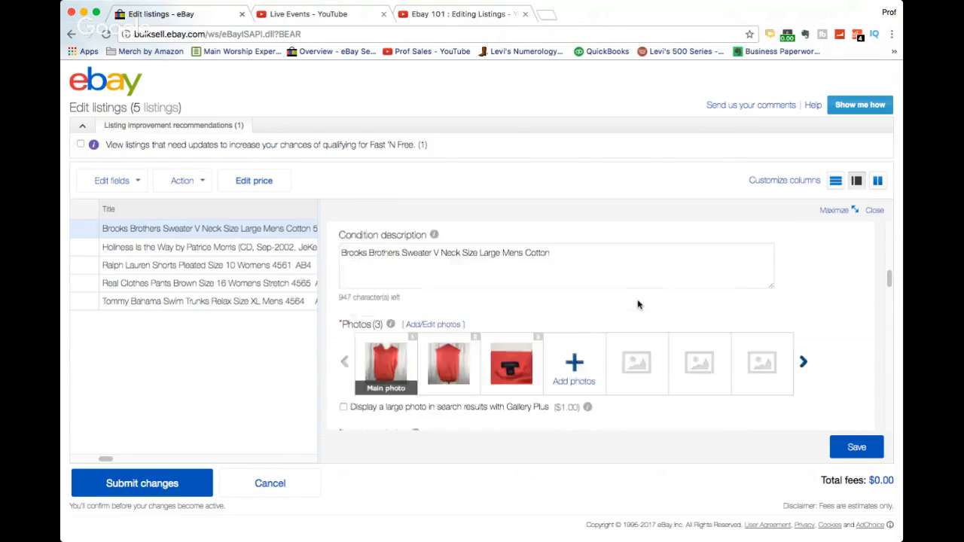
{"action": "scroll", "coordinate": [510, 333], "scroll_direction": "down", "scroll_amount": 10}
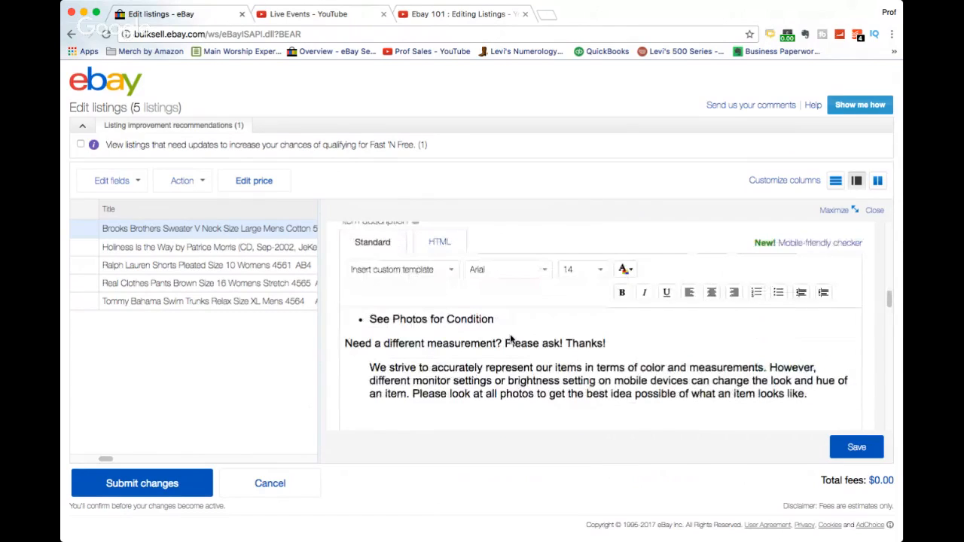
{"action": "scroll", "coordinate": [510, 335], "scroll_direction": "down", "scroll_amount": 15}
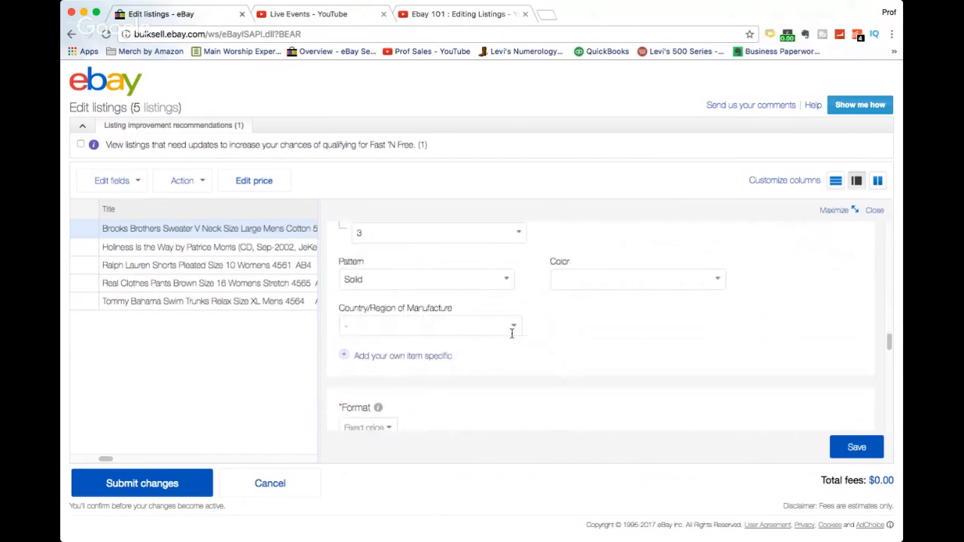
Try the maximized and wider split layouts of the detail panel, then return to the list-only view.
{"action": "scroll", "coordinate": [511, 338], "scroll_direction": "up", "scroll_amount": 2}
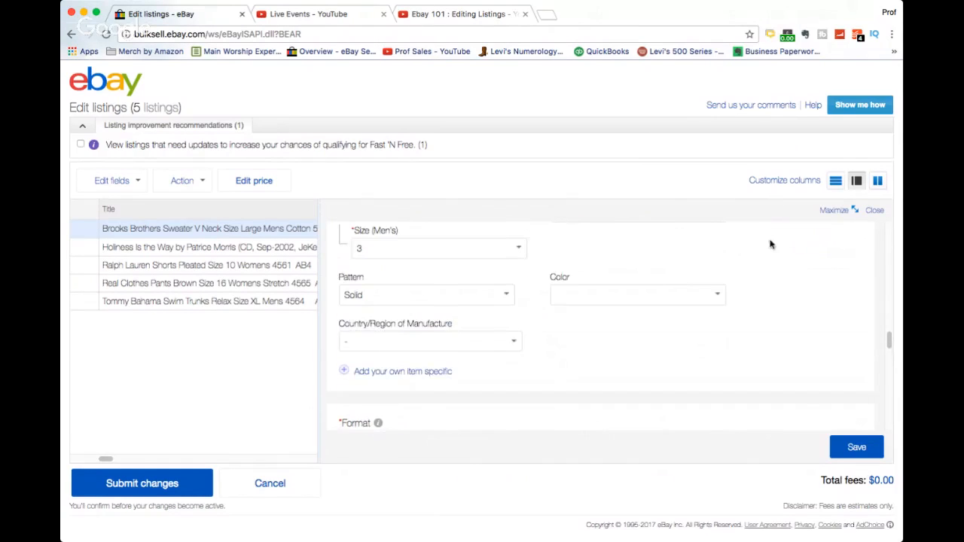
{"action": "left_click", "coordinate": [837, 213]}
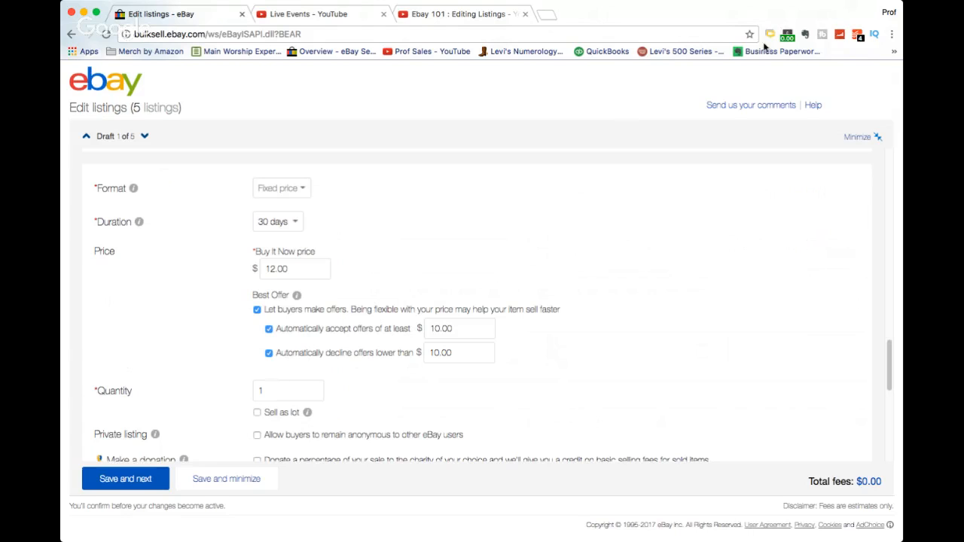
{"action": "left_click", "coordinate": [852, 137]}
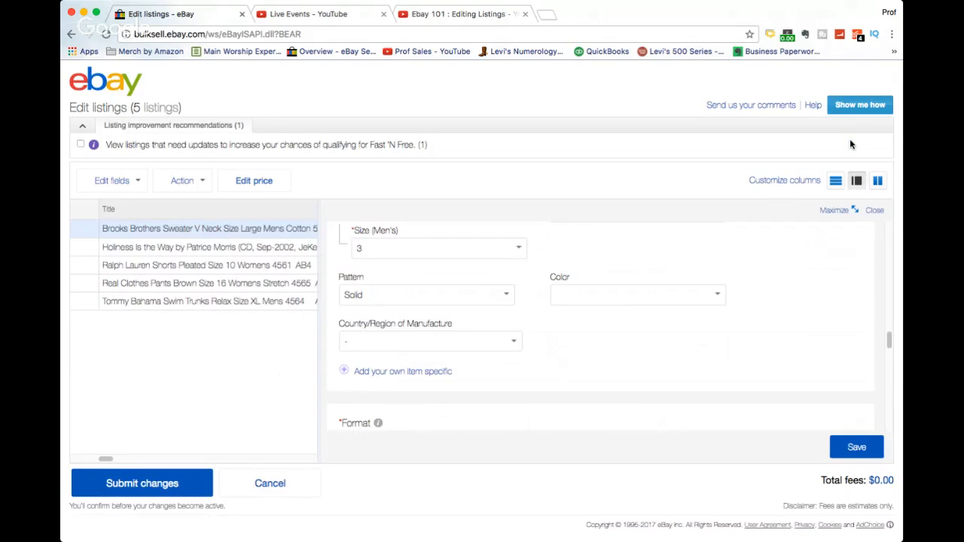
{"action": "left_click", "coordinate": [877, 182]}
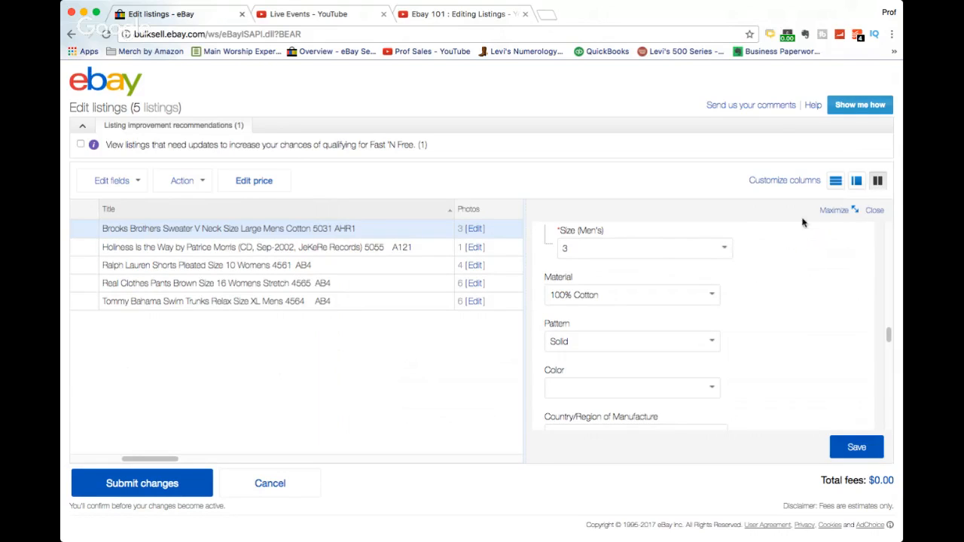
{"action": "left_click", "coordinate": [837, 182]}
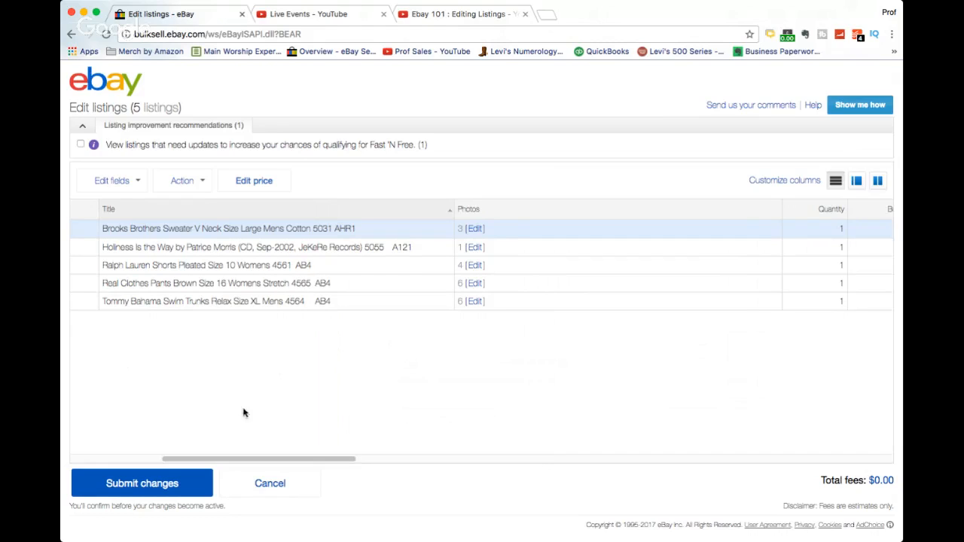
Select listings individually with their checkboxes, then select all five listings at once.
{"action": "scroll", "coordinate": [185, 458], "scroll_direction": "left", "scroll_amount": 5}
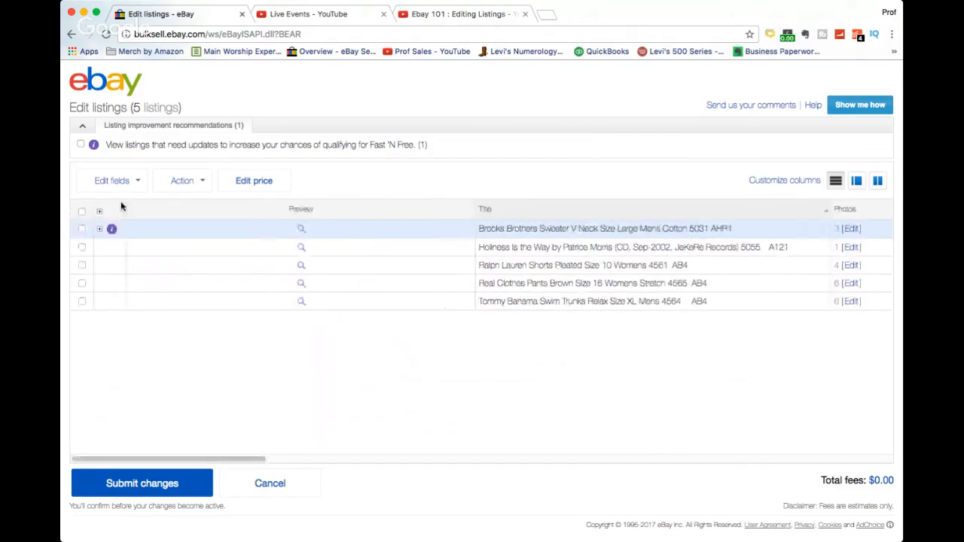
{"action": "left_click", "coordinate": [81, 228]}
{"action": "left_click", "coordinate": [82, 212]}
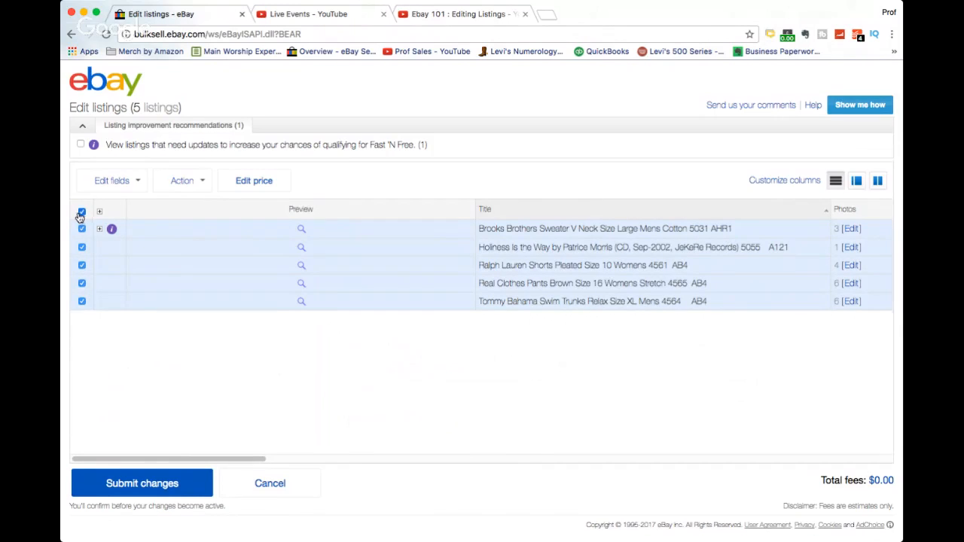
{"action": "left_click", "coordinate": [82, 212]}
{"action": "left_click", "coordinate": [82, 247]}
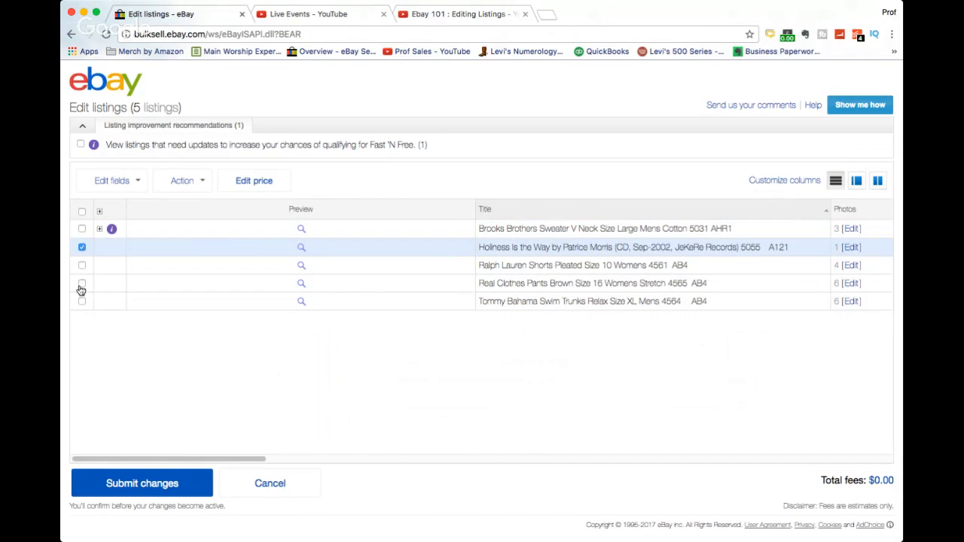
{"action": "left_click", "coordinate": [81, 284]}
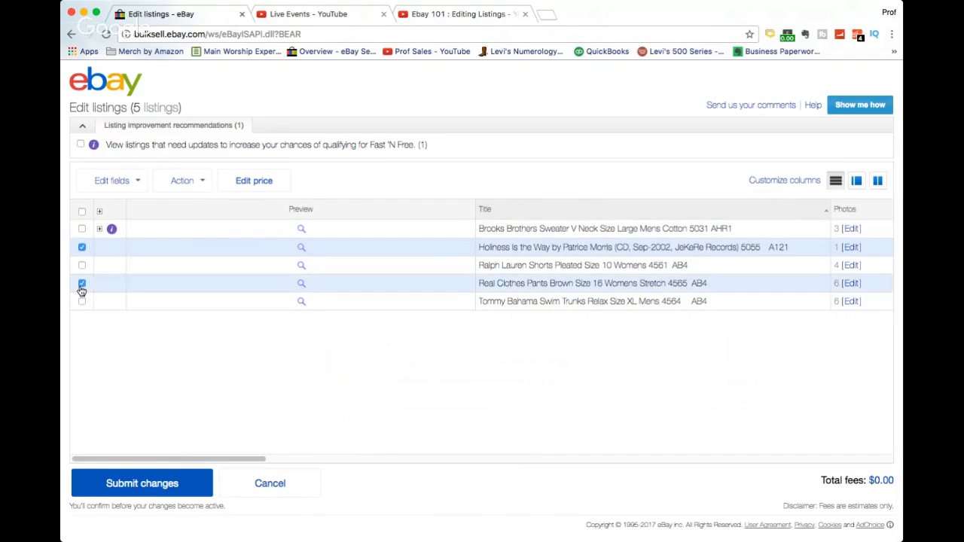
{"action": "left_click", "coordinate": [82, 213]}
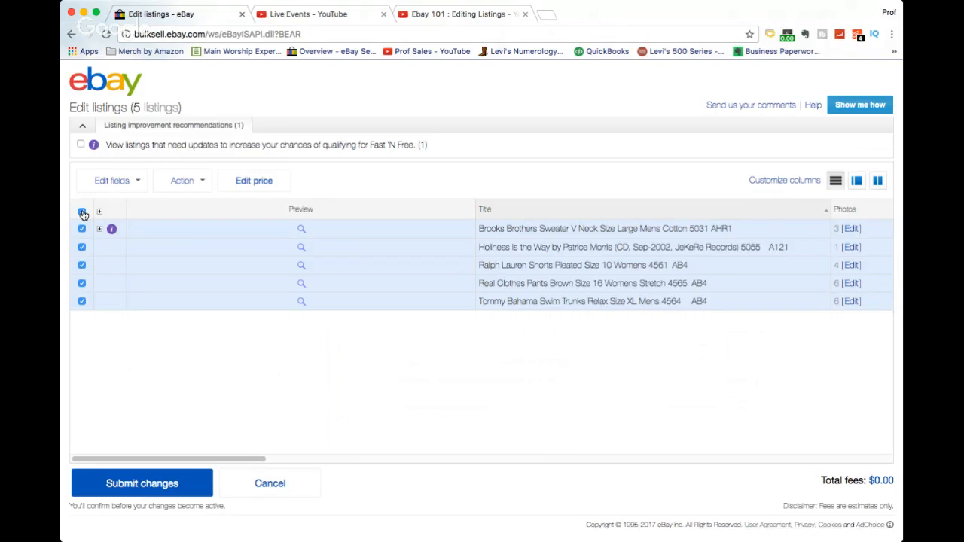
{"action": "left_click", "coordinate": [138, 183]}
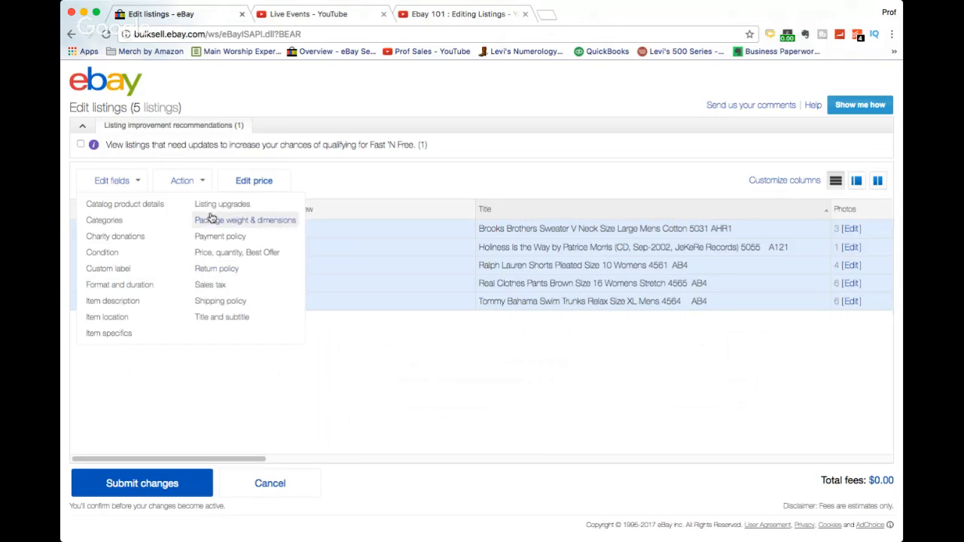
{"action": "left_click", "coordinate": [211, 275]}
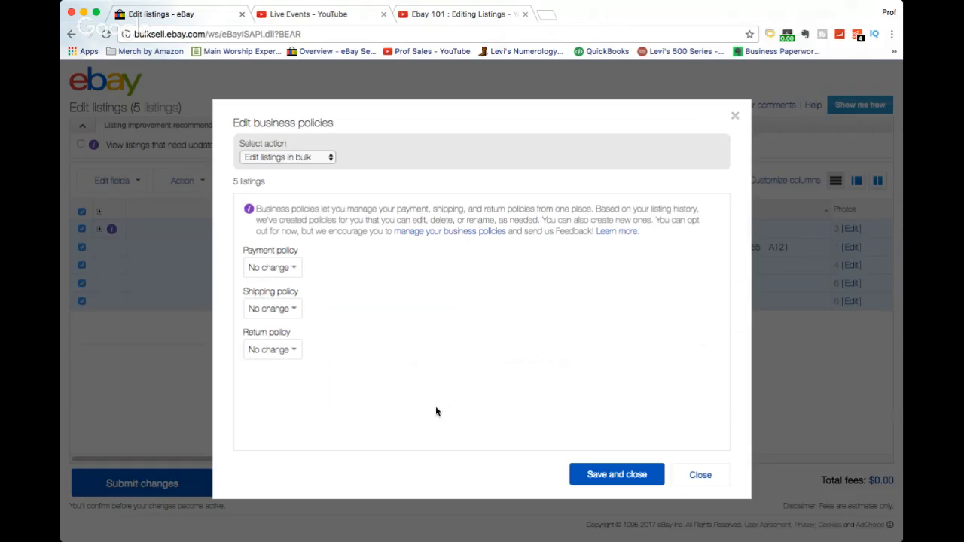
{"action": "left_click", "coordinate": [294, 348]}
{"action": "left_click", "coordinate": [290, 361]}
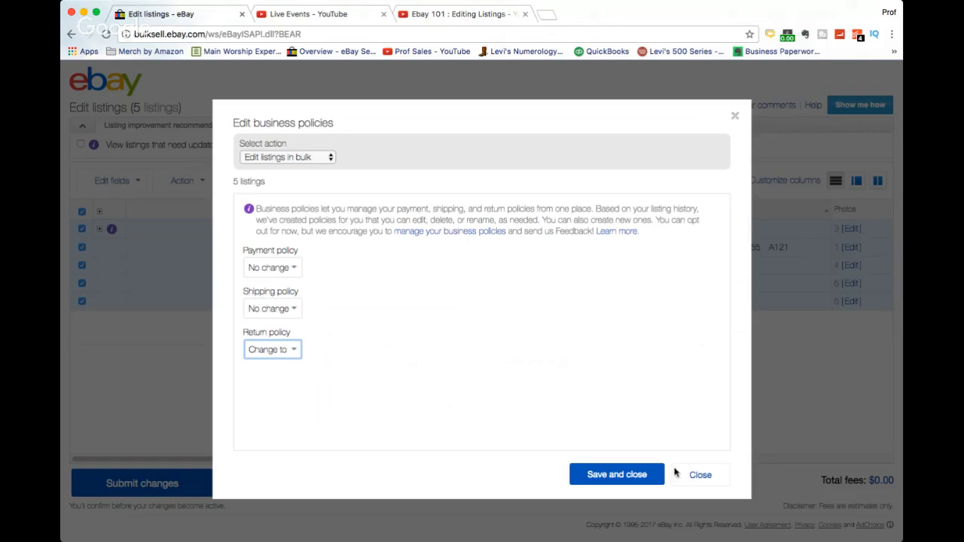
{"action": "left_click", "coordinate": [294, 308]}
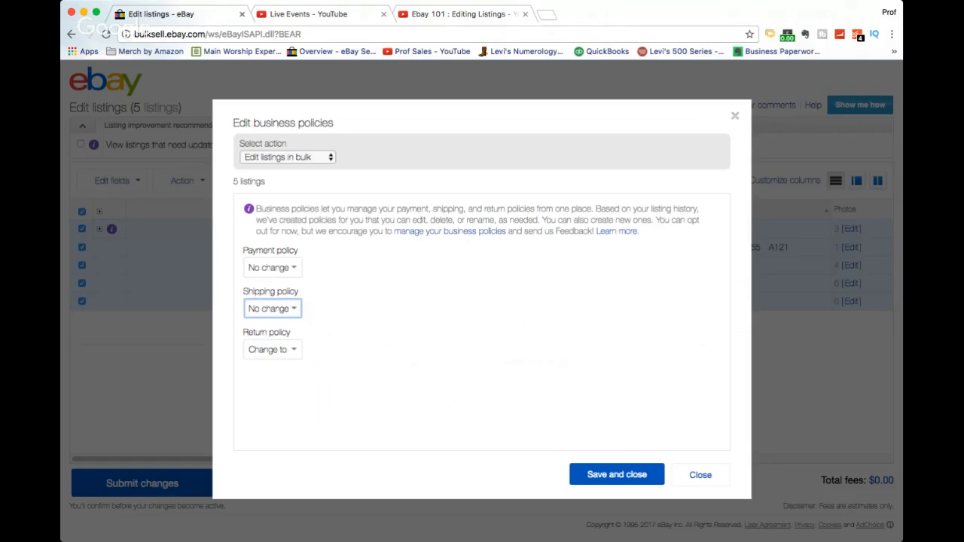
{"action": "left_click", "coordinate": [280, 320]}
{"action": "left_click", "coordinate": [693, 482]}
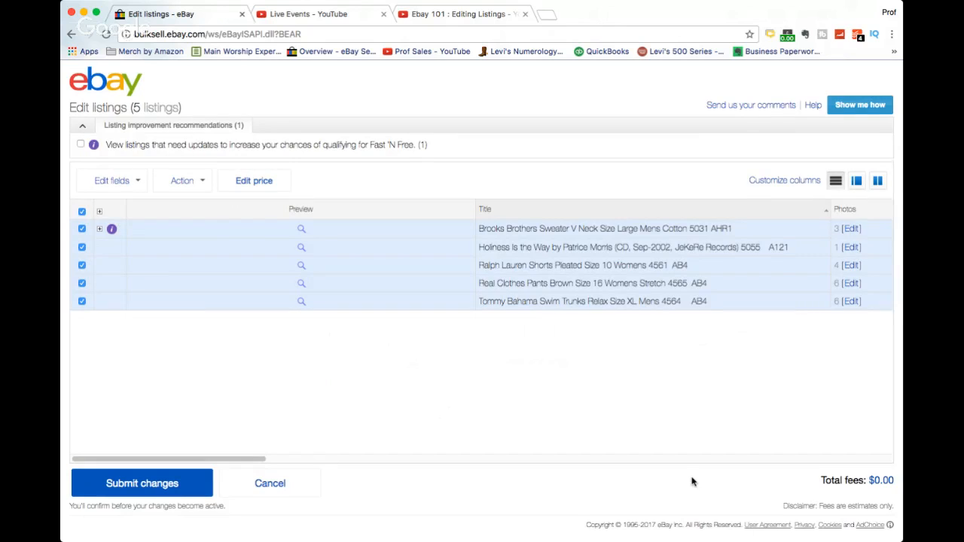
Cancel all changes and leave the bulk editor.
{"action": "left_click", "coordinate": [265, 485]}
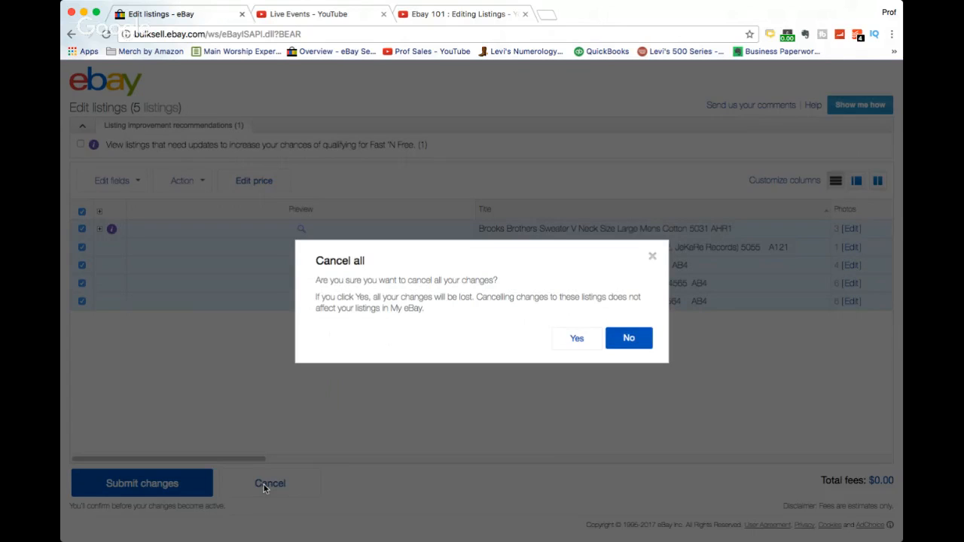
{"action": "left_click", "coordinate": [578, 339]}
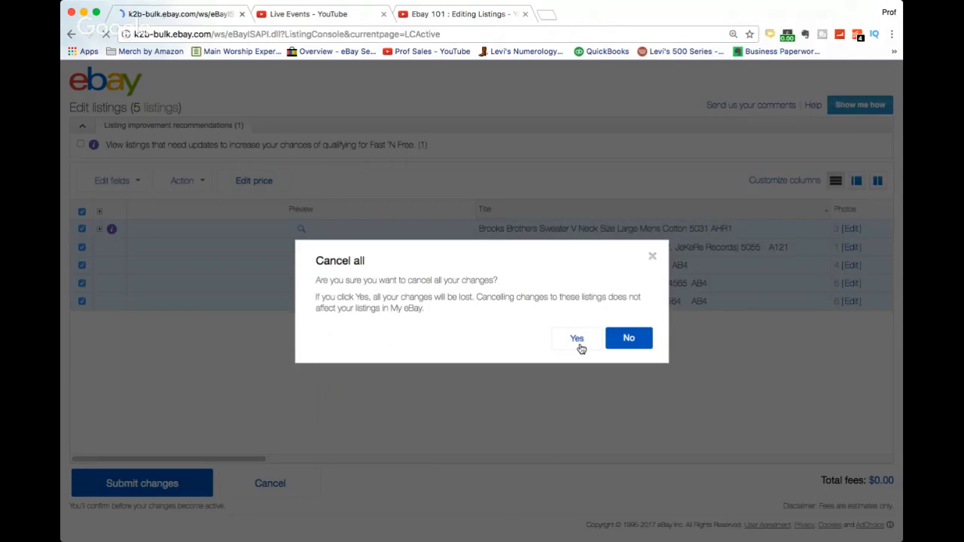
Select five further active listings, from the Scandia Sweater down to the Salvatore Ferragamo loafers.
{"action": "scroll", "coordinate": [445, 275], "scroll_direction": "down", "scroll_amount": 5}
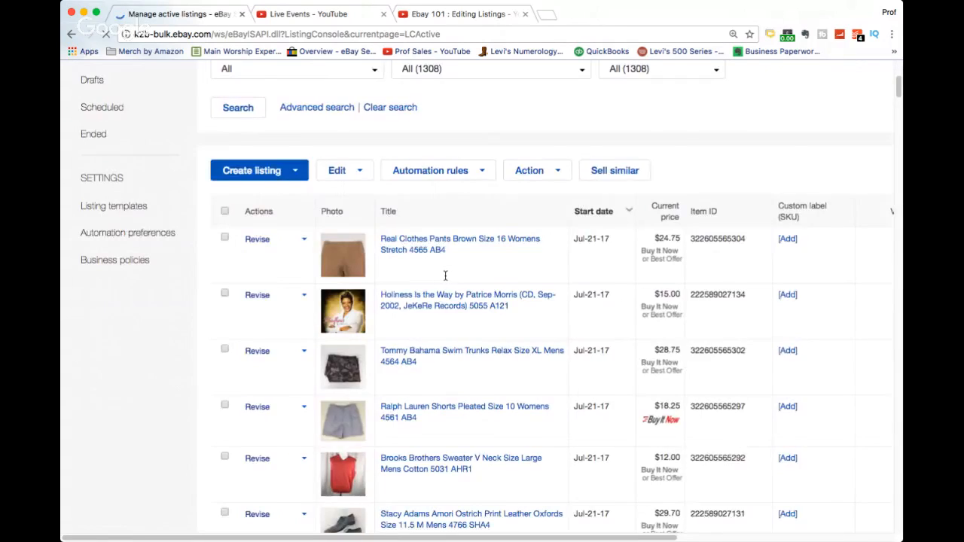
{"action": "scroll", "coordinate": [445, 276], "scroll_direction": "down", "scroll_amount": 2}
{"action": "scroll", "coordinate": [445, 276], "scroll_direction": "down", "scroll_amount": 5}
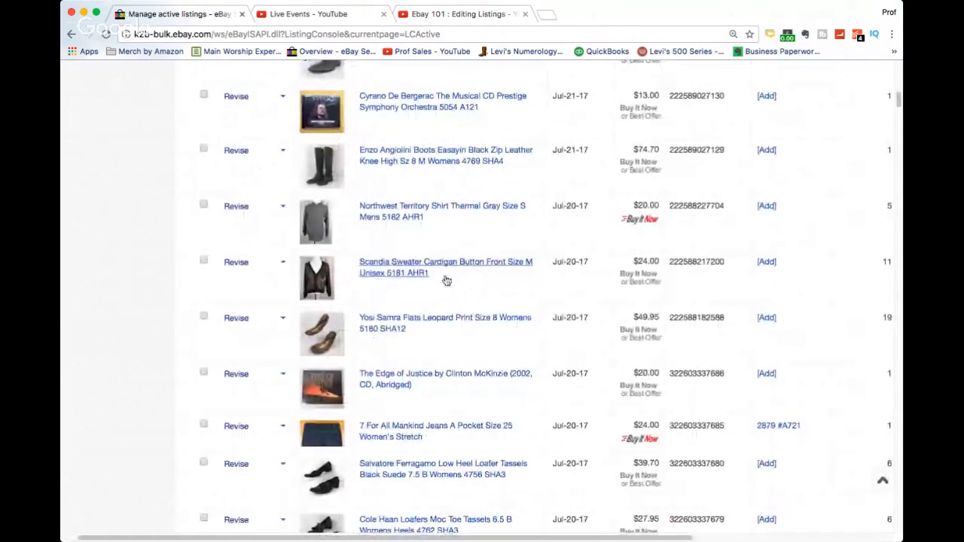
{"action": "left_click", "coordinate": [203, 261]}
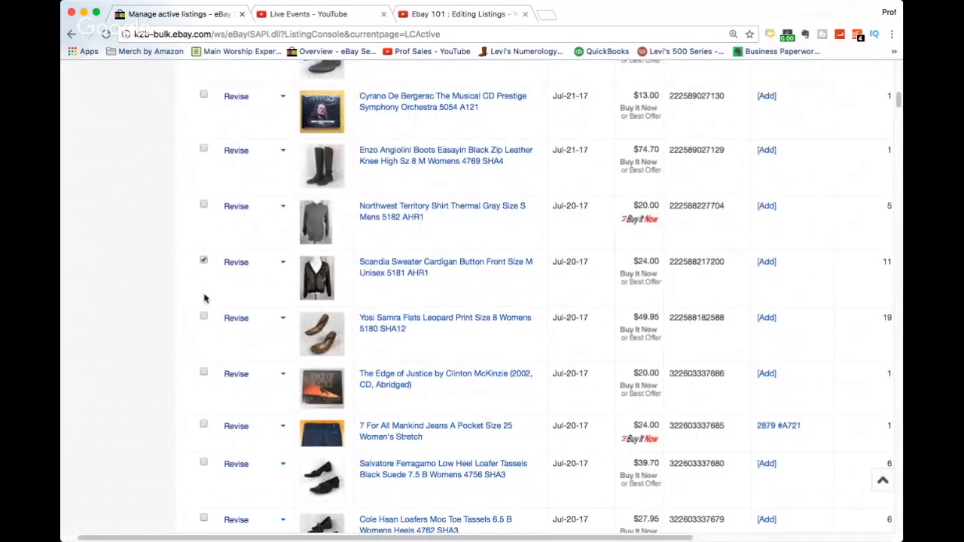
{"action": "left_click", "coordinate": [204, 316]}
{"action": "left_click", "coordinate": [204, 373]}
{"action": "left_click", "coordinate": [203, 427]}
{"action": "scroll", "coordinate": [239, 384], "scroll_direction": "up", "scroll_amount": 5}
{"action": "scroll", "coordinate": [239, 385], "scroll_direction": "up", "scroll_amount": 4}
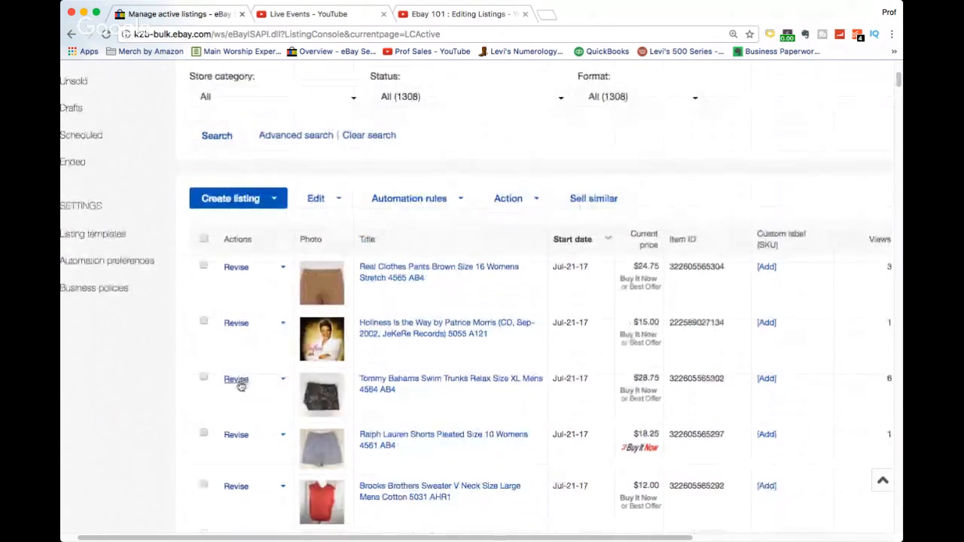
Open the selected listings in the bulk edit listings page.
{"action": "left_click", "coordinate": [274, 208]}
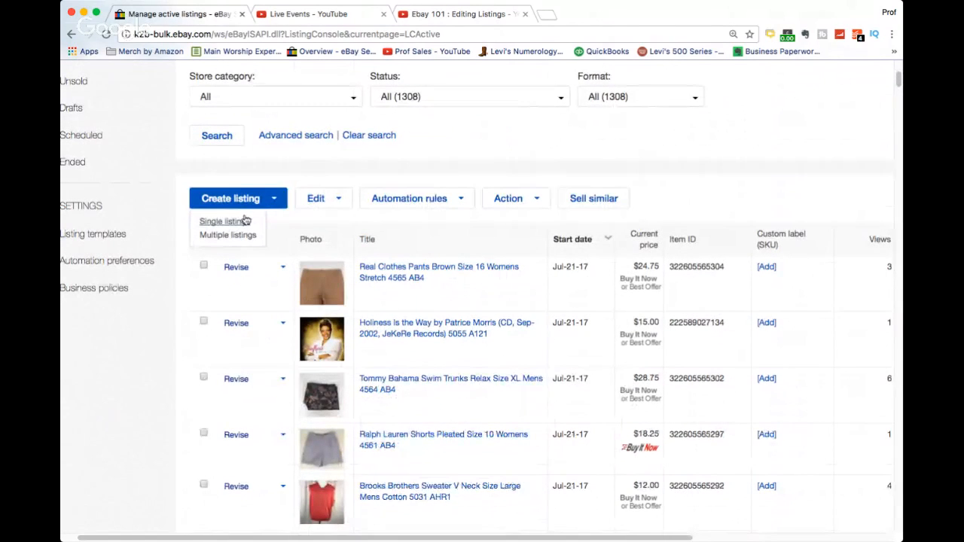
{"action": "left_click", "coordinate": [318, 199]}
{"action": "left_click", "coordinate": [327, 221]}
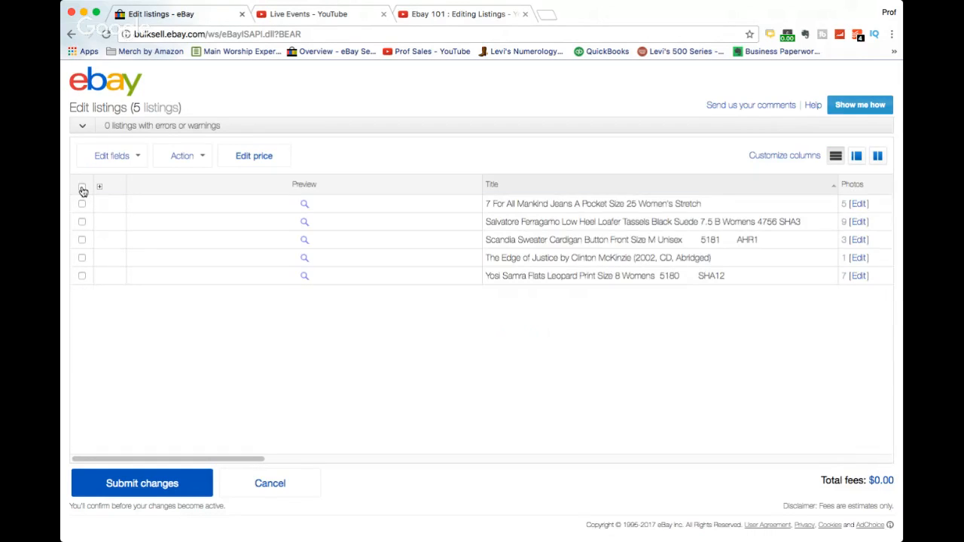
Change the return policy of all five listings to 60 Day Returns and view that policy's details.
{"action": "left_click", "coordinate": [82, 189]}
{"action": "left_click", "coordinate": [135, 155]}
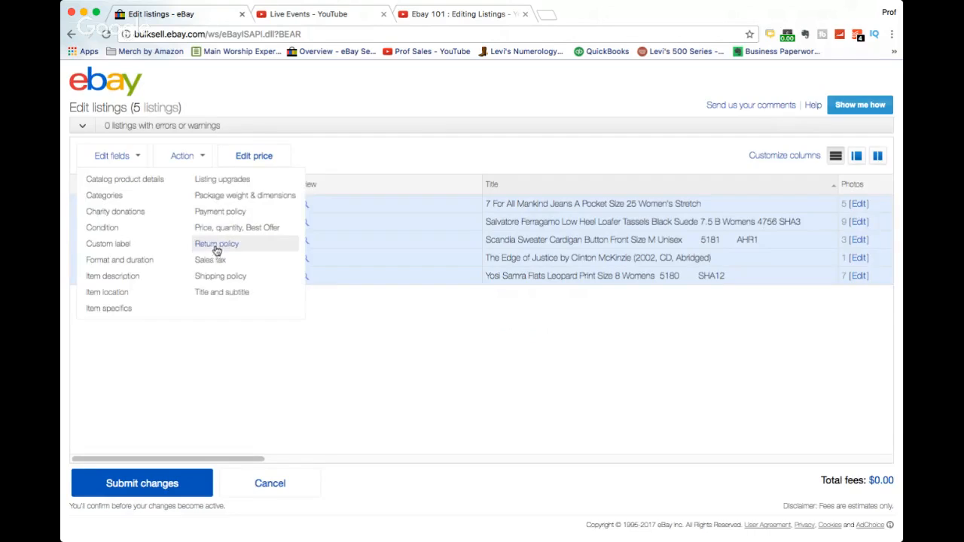
{"action": "left_click", "coordinate": [216, 245]}
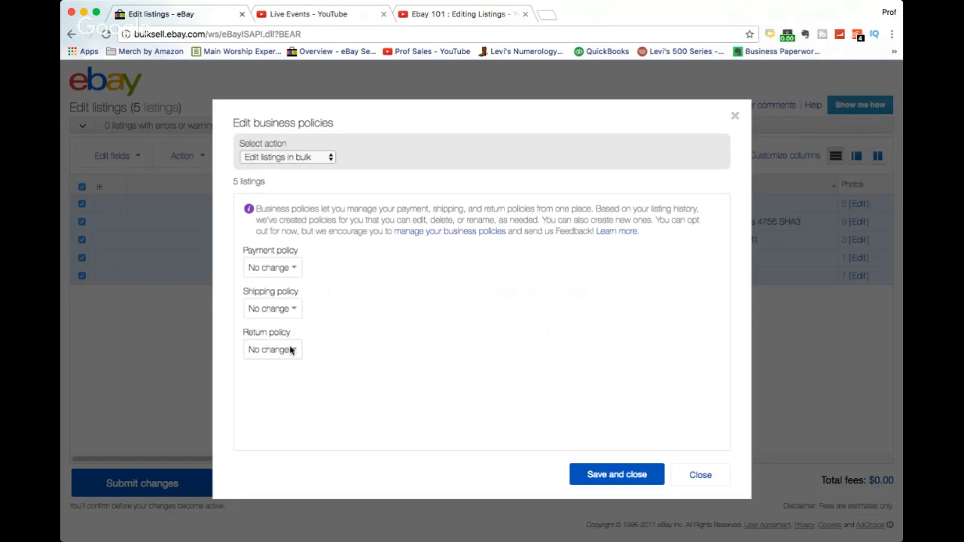
{"action": "left_click", "coordinate": [291, 350]}
{"action": "left_click", "coordinate": [286, 361]}
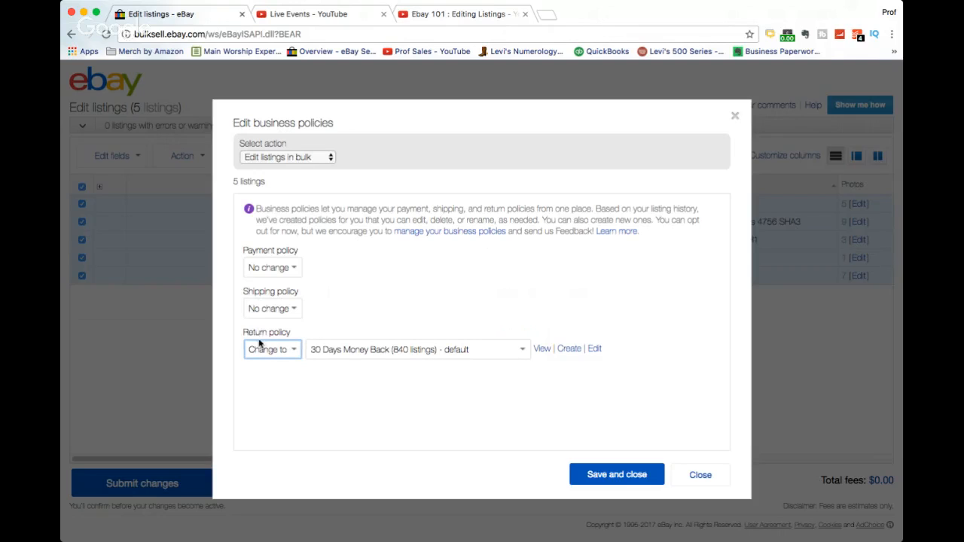
{"action": "left_click", "coordinate": [521, 348]}
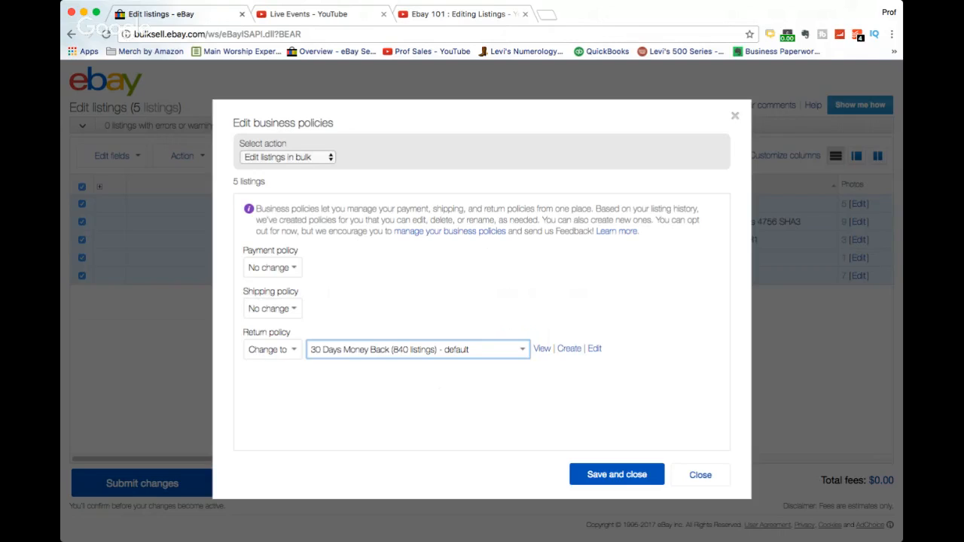
{"action": "left_click", "coordinate": [347, 367]}
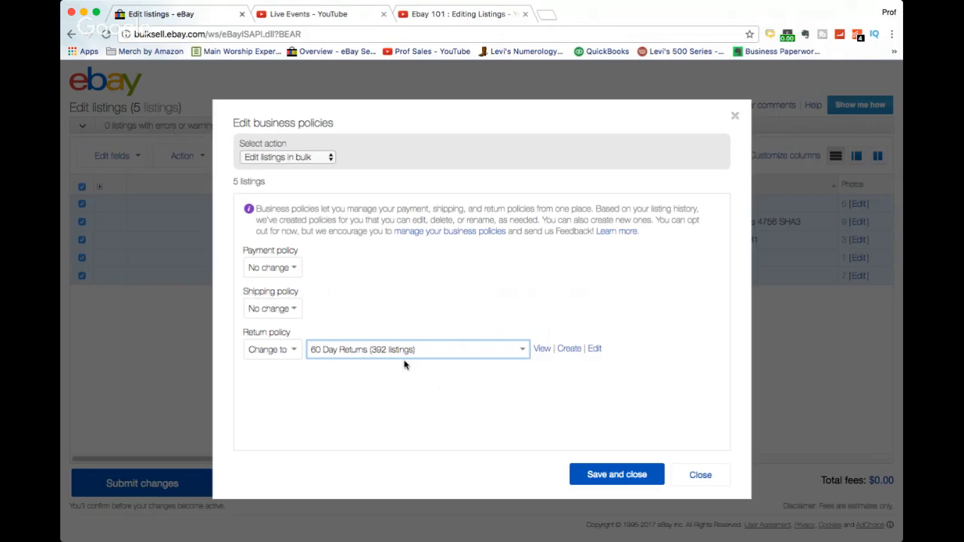
{"action": "left_click", "coordinate": [542, 350]}
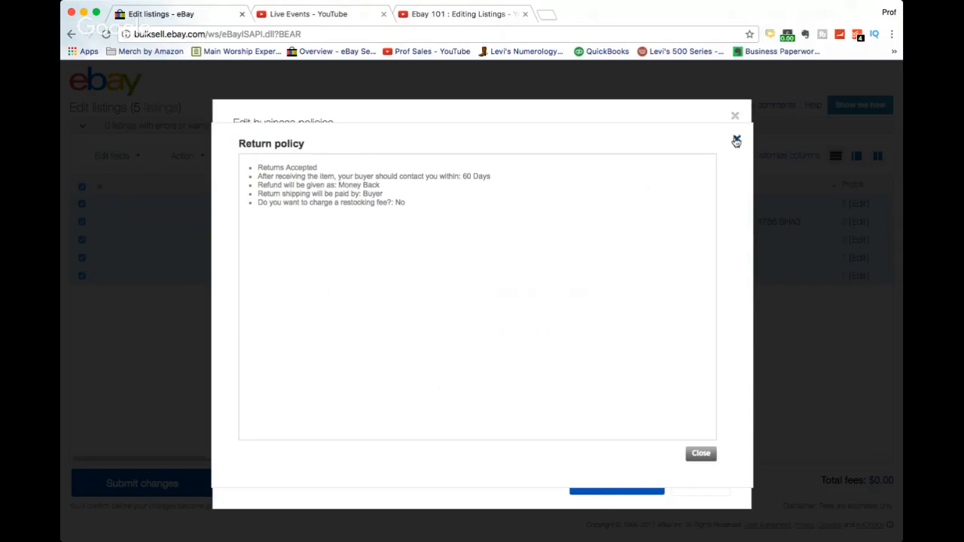
{"action": "left_click", "coordinate": [700, 454]}
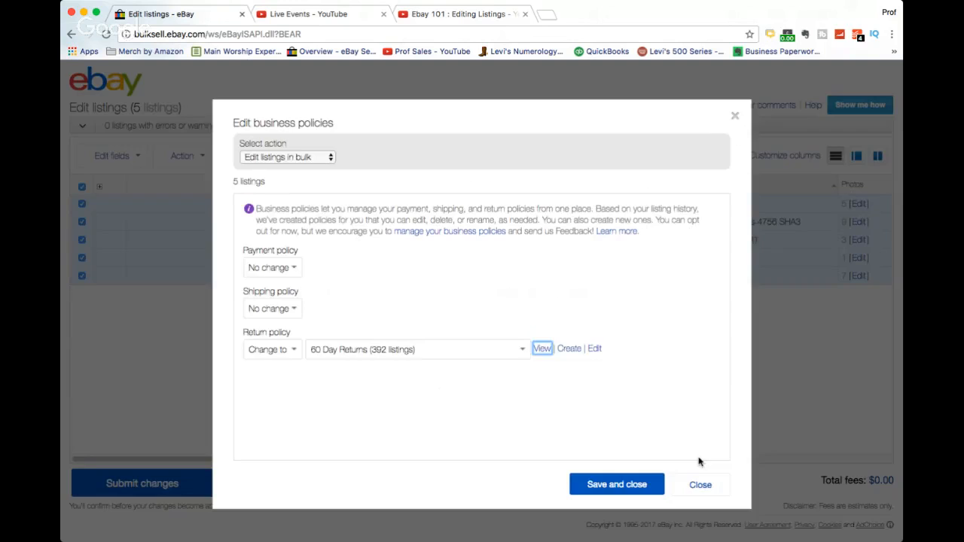
{"action": "left_click", "coordinate": [570, 350]}
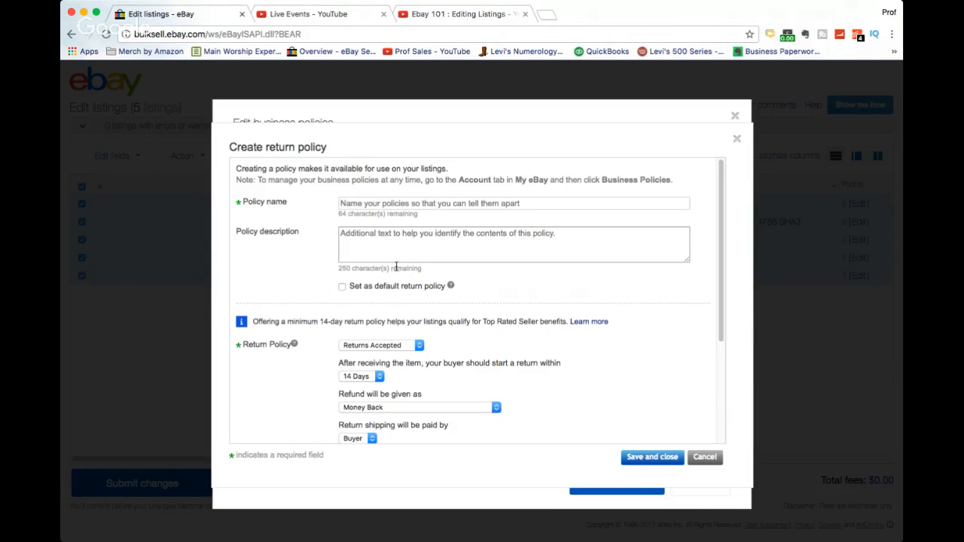
{"action": "left_click", "coordinate": [416, 348]}
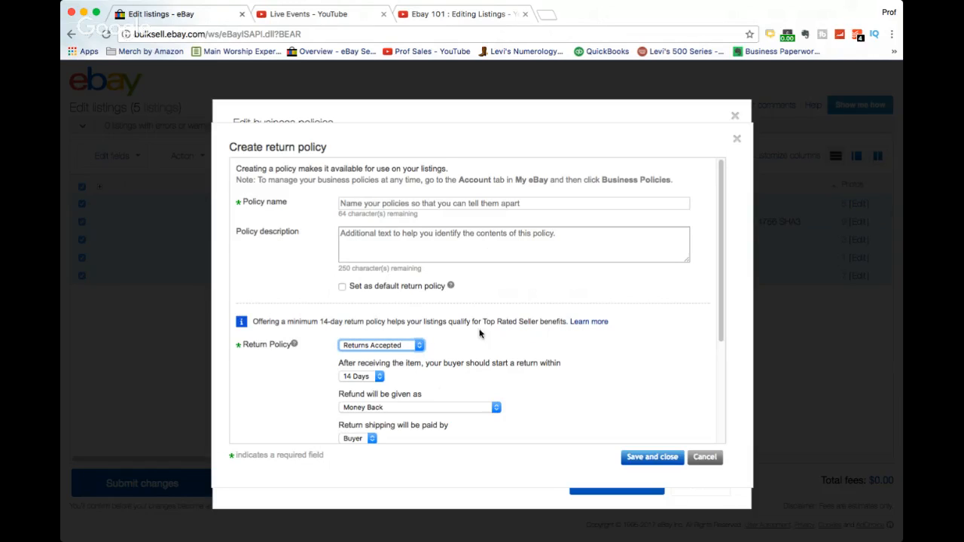
{"action": "scroll", "coordinate": [518, 350], "scroll_direction": "down", "scroll_amount": 2}
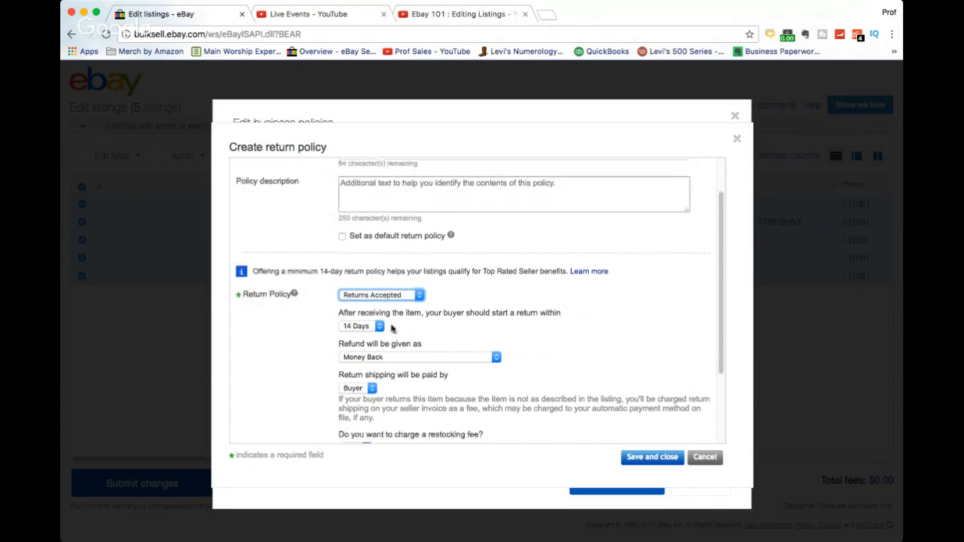
{"action": "left_click", "coordinate": [380, 335]}
{"action": "left_click", "coordinate": [380, 331]}
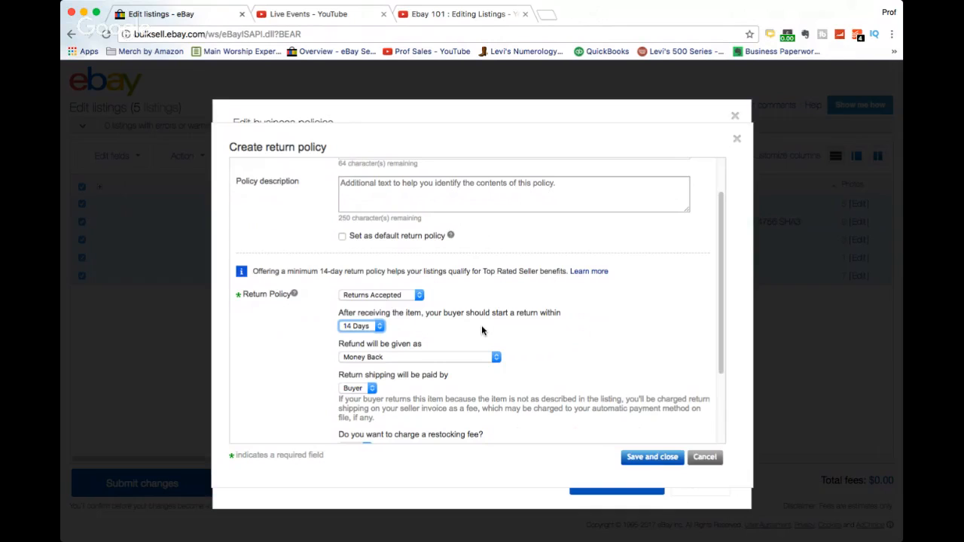
{"action": "left_click", "coordinate": [707, 457]}
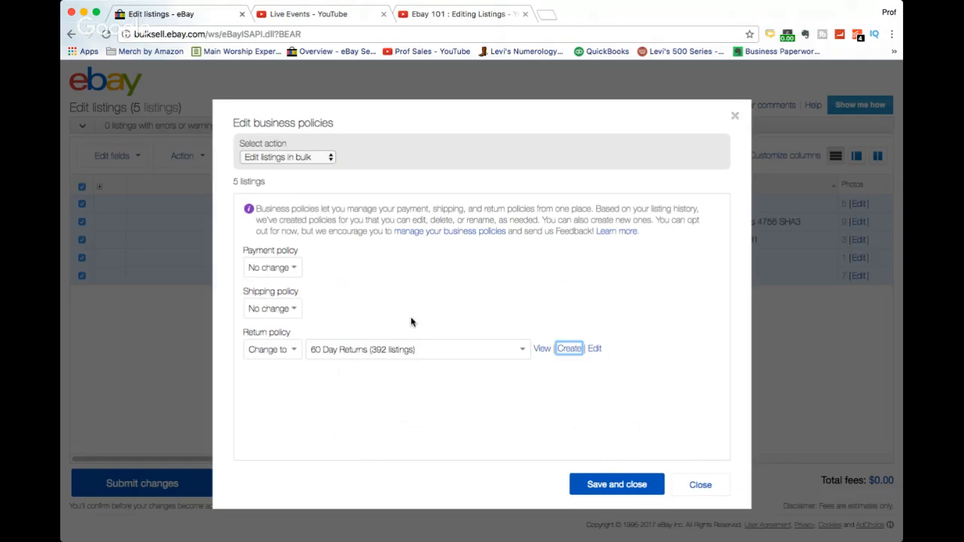
Save the 60 Day Returns return policy change for the five listings.
{"action": "left_click", "coordinate": [611, 486]}
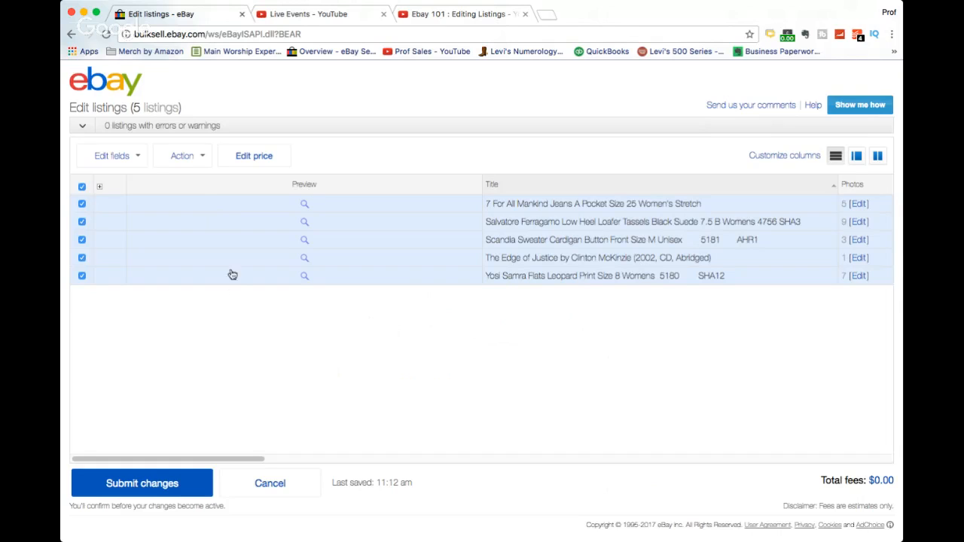
Try changing the category and store category of the five listings, closing the dialog unsaved.
{"action": "left_click", "coordinate": [138, 155]}
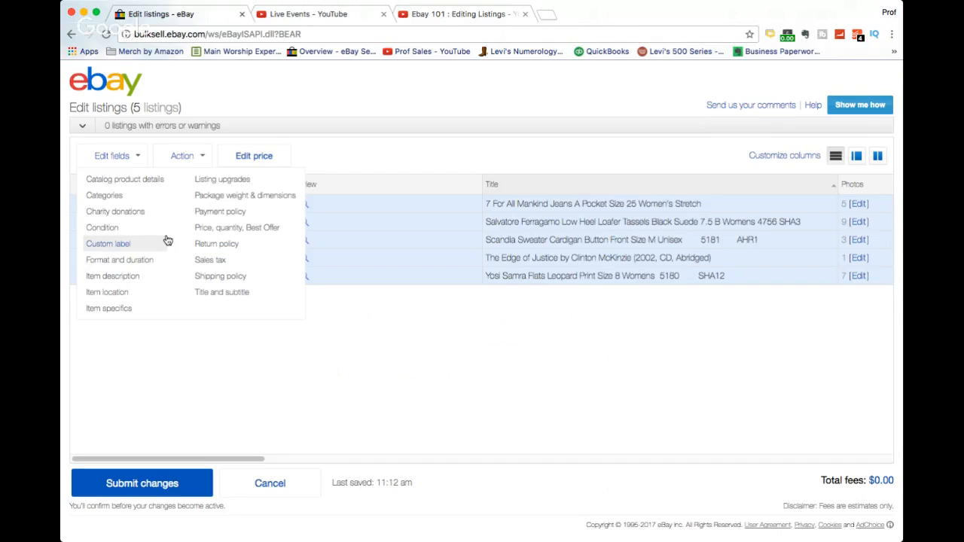
{"action": "left_click", "coordinate": [105, 196]}
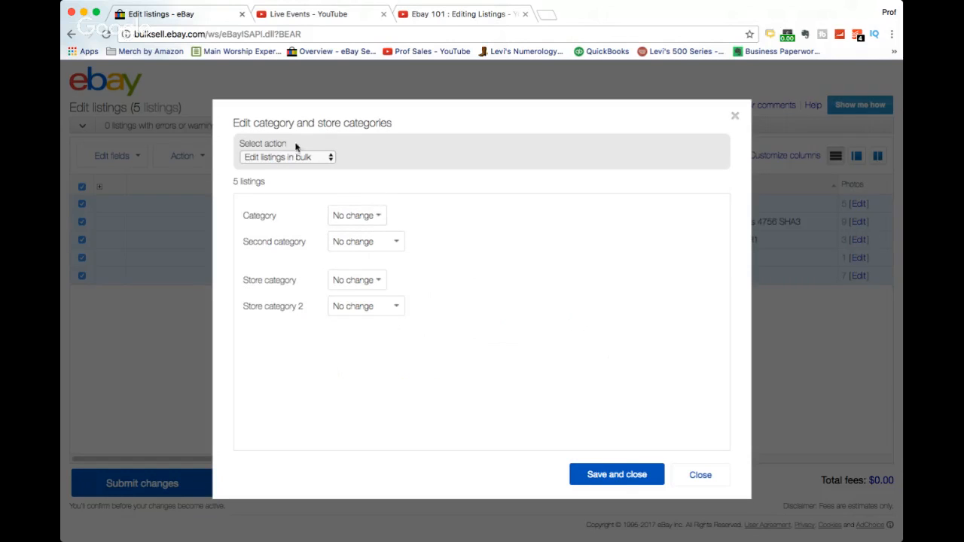
{"action": "left_click", "coordinate": [377, 220]}
{"action": "left_click", "coordinate": [359, 230]}
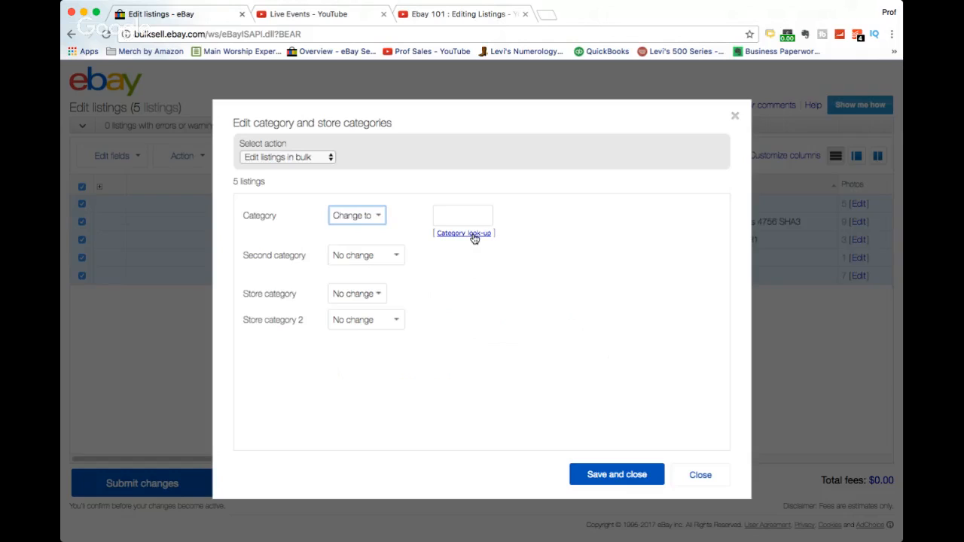
{"action": "left_click", "coordinate": [376, 297]}
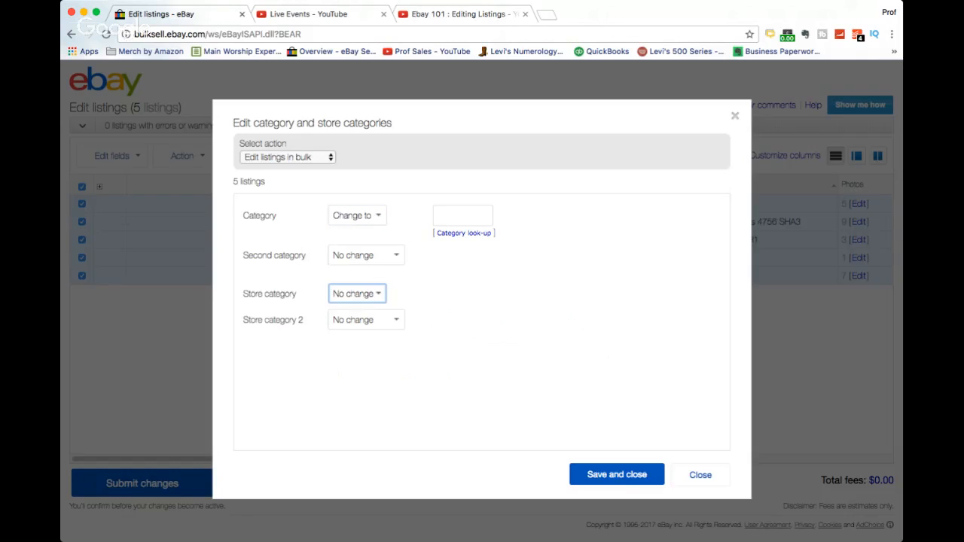
{"action": "left_click", "coordinate": [371, 309]}
{"action": "left_click", "coordinate": [624, 292]}
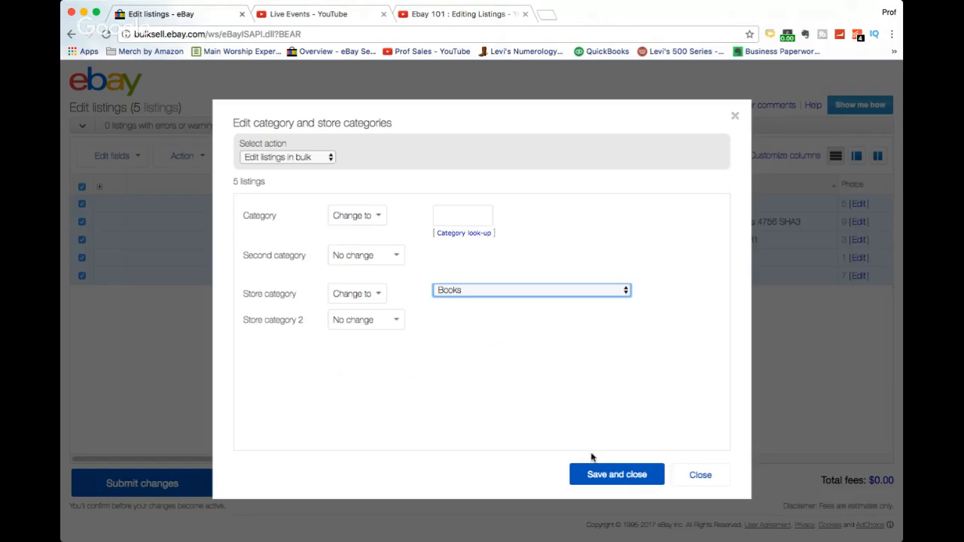
{"action": "left_click", "coordinate": [706, 478]}
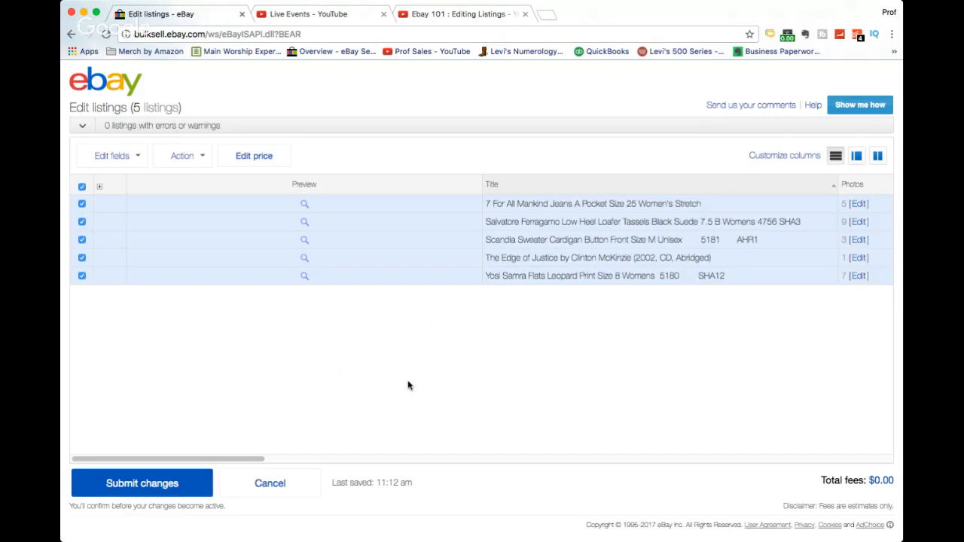
Try decreasing the Buy It Now price of all five listings by 25 percent, closing the dialog unsaved.
{"action": "left_click", "coordinate": [137, 160]}
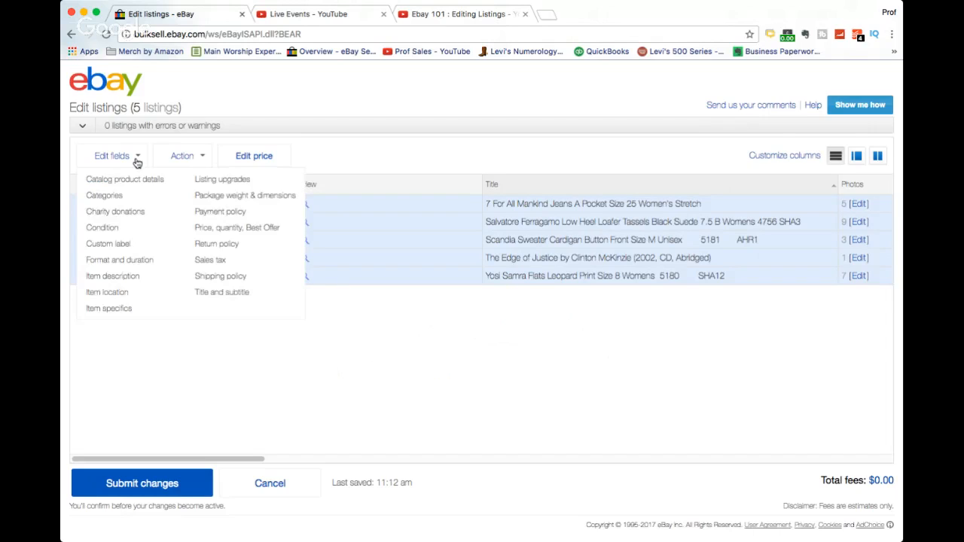
{"action": "left_click", "coordinate": [257, 228]}
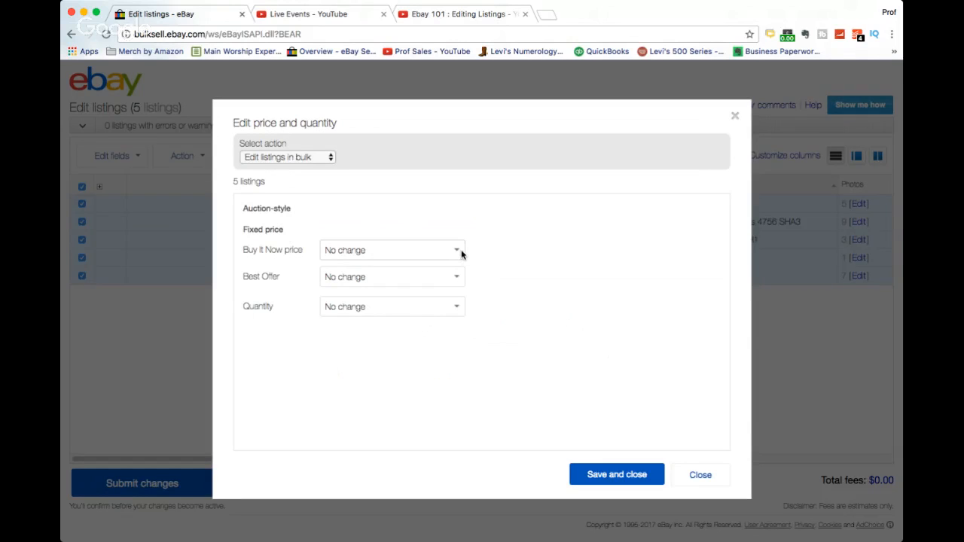
{"action": "left_click", "coordinate": [458, 254]}
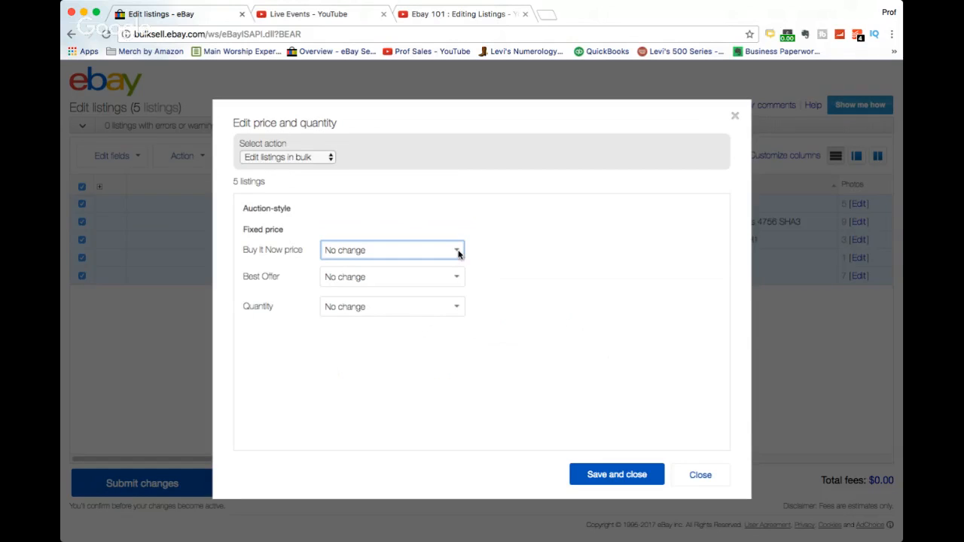
{"action": "left_click", "coordinate": [437, 267]}
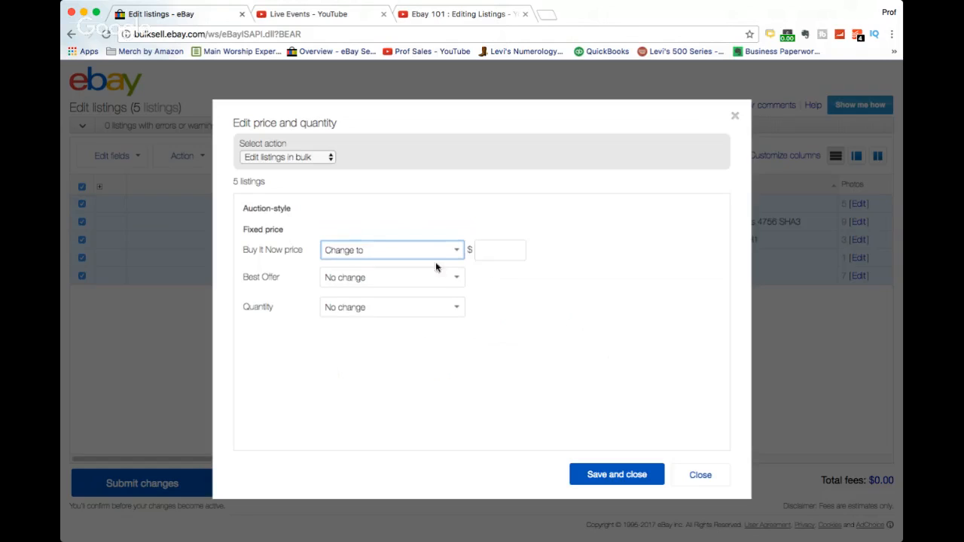
{"action": "left_click", "coordinate": [484, 247]}
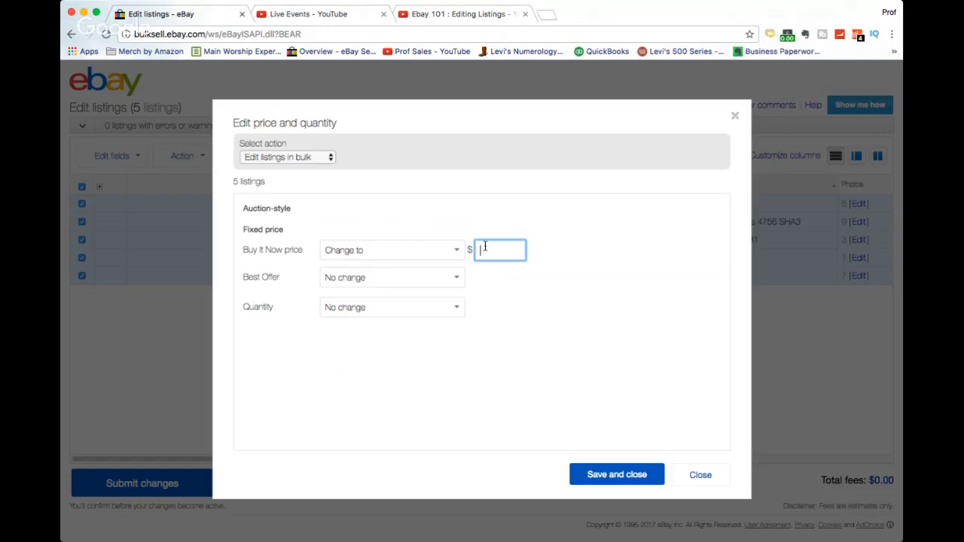
{"action": "type", "text": "1"}
{"action": "key", "text": "BackSpace"}
{"action": "key", "text": "shift+Tab"}
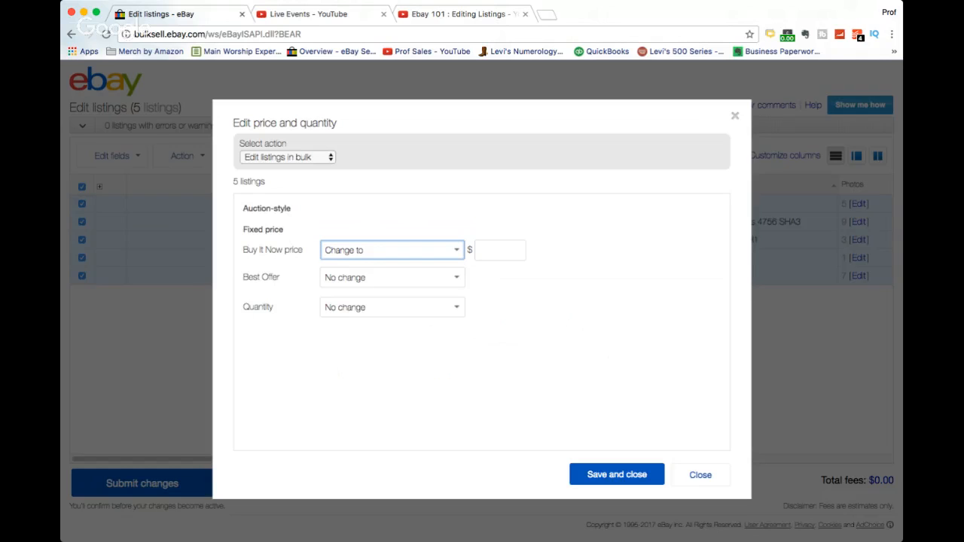
{"action": "left_click", "coordinate": [401, 269]}
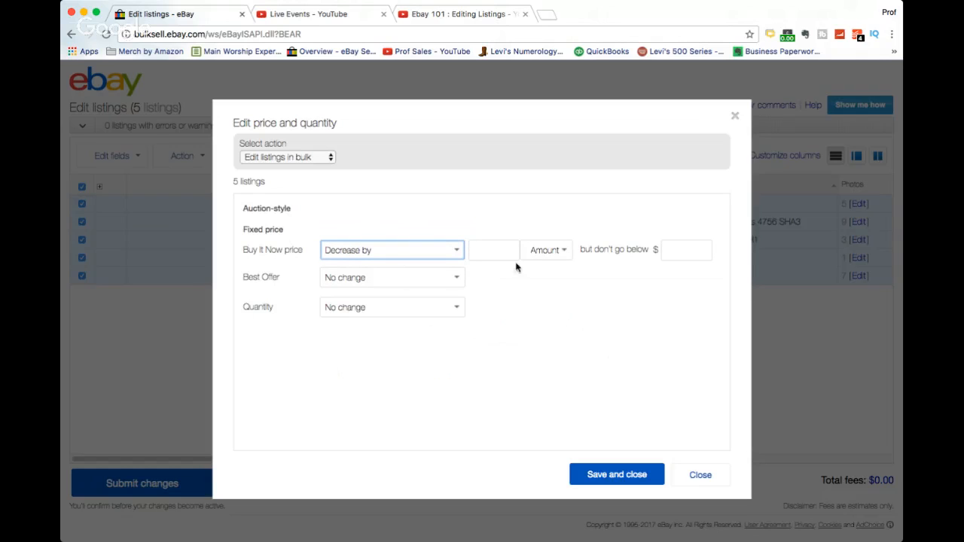
{"action": "left_click", "coordinate": [558, 253]}
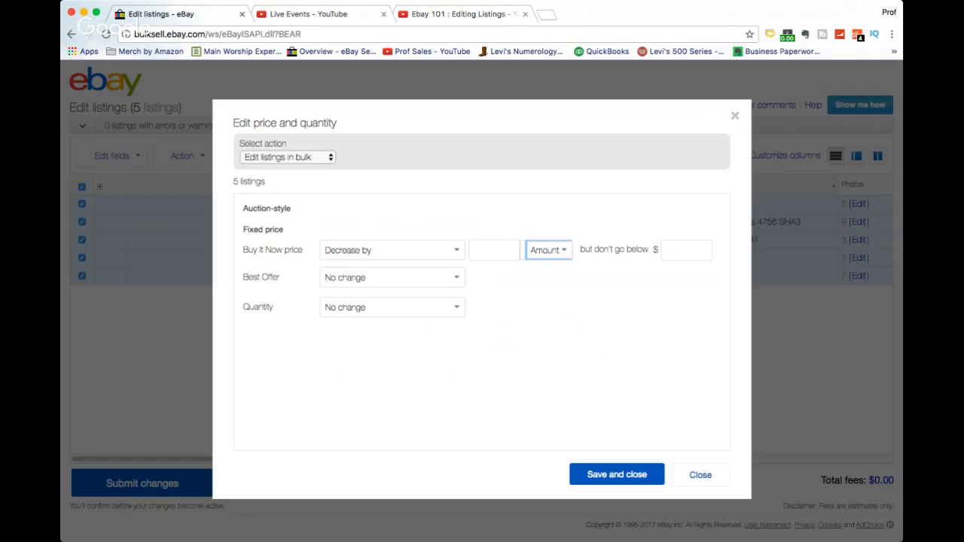
{"action": "left_click", "coordinate": [548, 263]}
{"action": "left_click", "coordinate": [483, 247]}
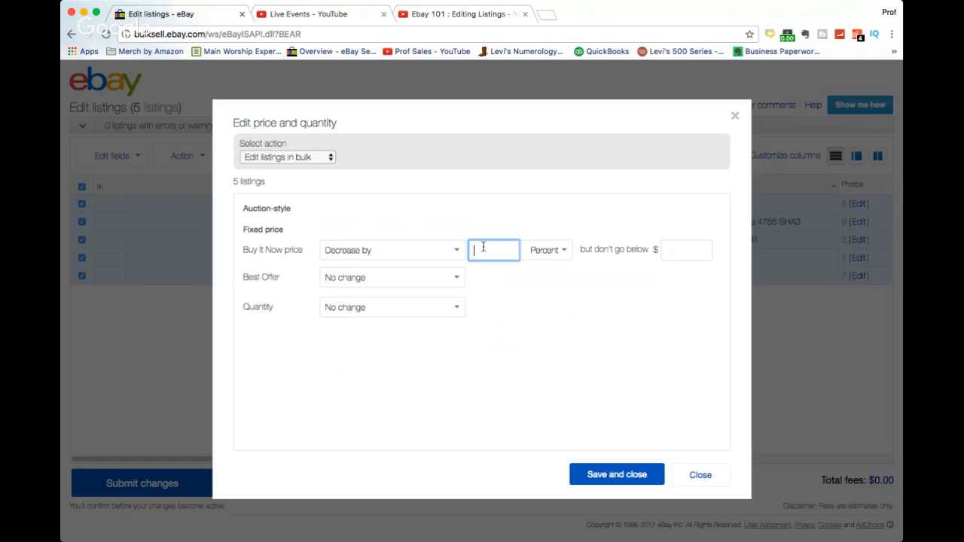
{"action": "type", "text": "25"}
{"action": "left_click", "coordinate": [688, 479]}
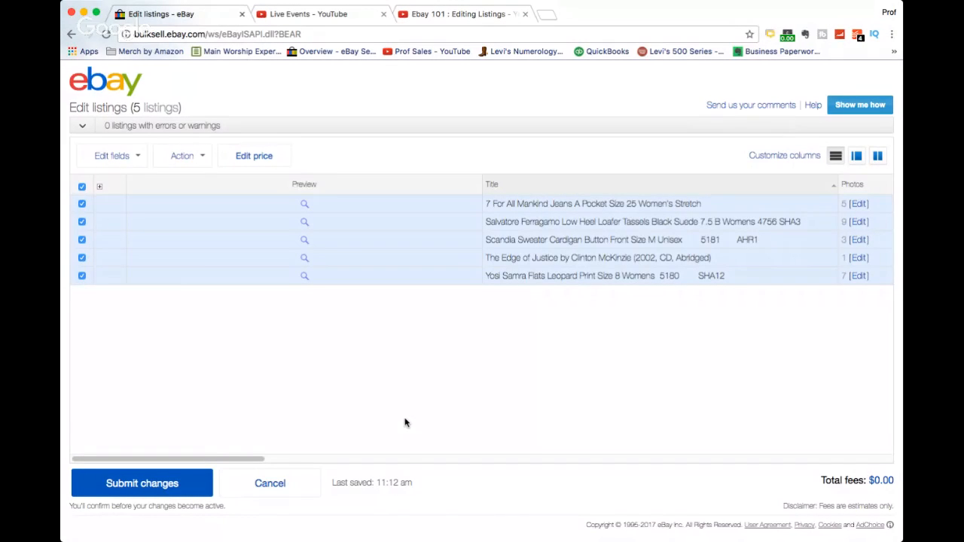
Scroll through the listings grid and open the Buy It Now price cells to inspect each listing's price.
{"action": "left_click", "coordinate": [302, 459]}
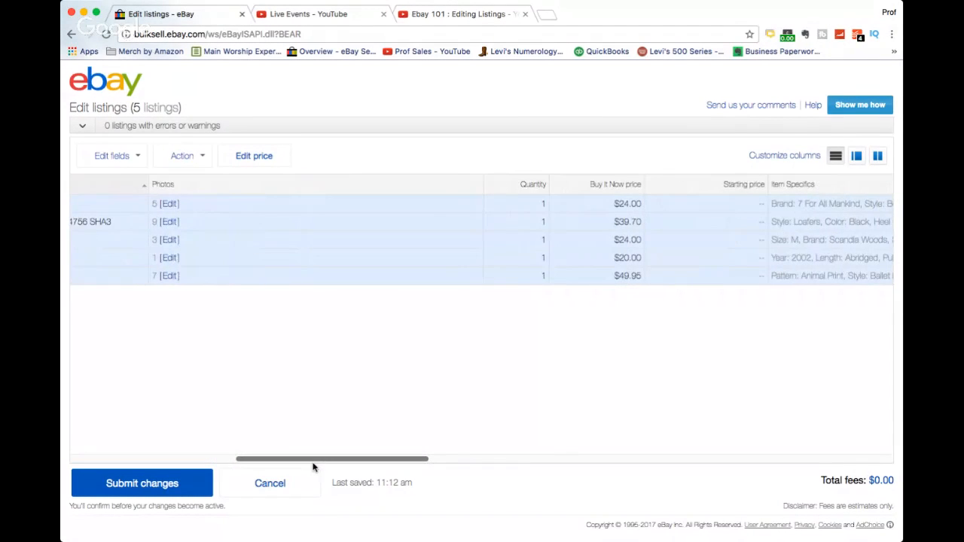
{"action": "left_click_drag", "start_coordinate": [313, 467], "coordinate": [320, 468]}
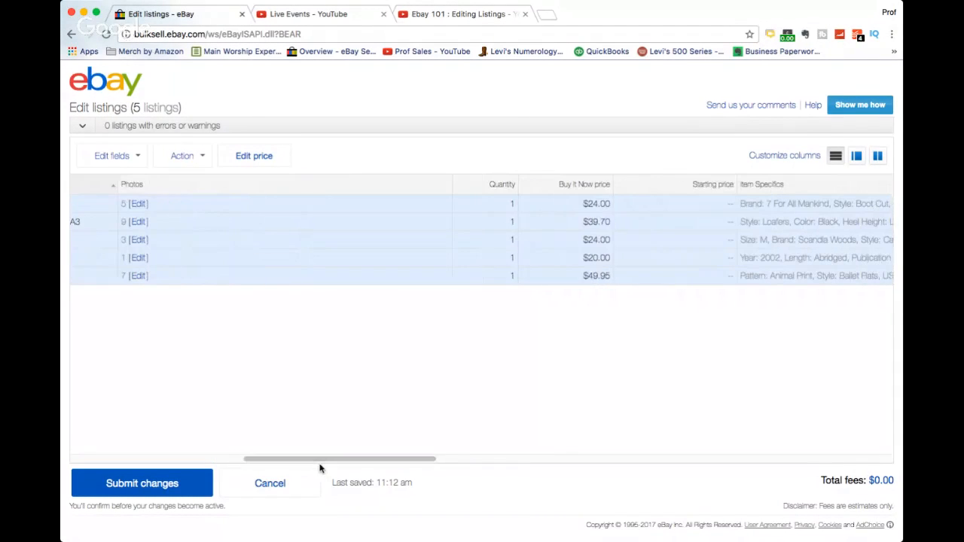
{"action": "left_click", "coordinate": [592, 204]}
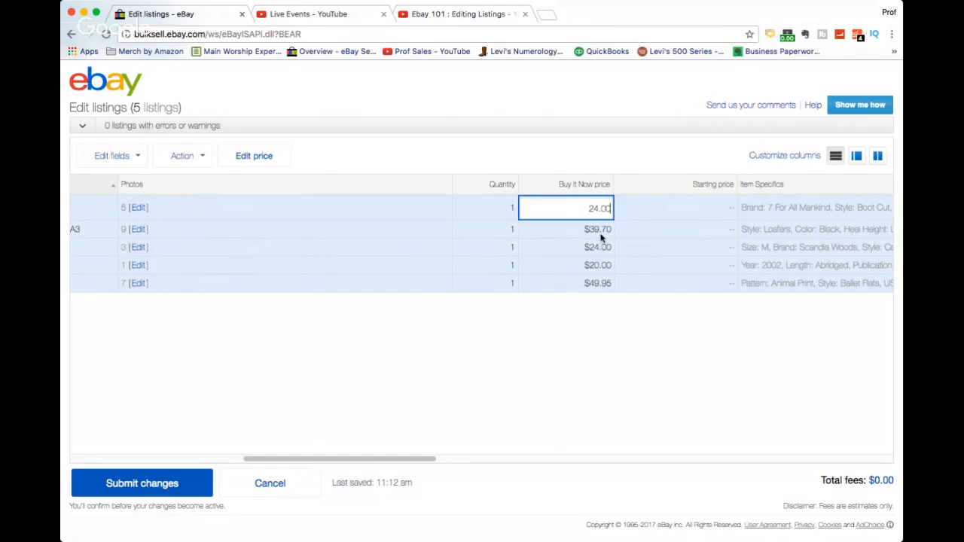
{"action": "left_click", "coordinate": [596, 227]}
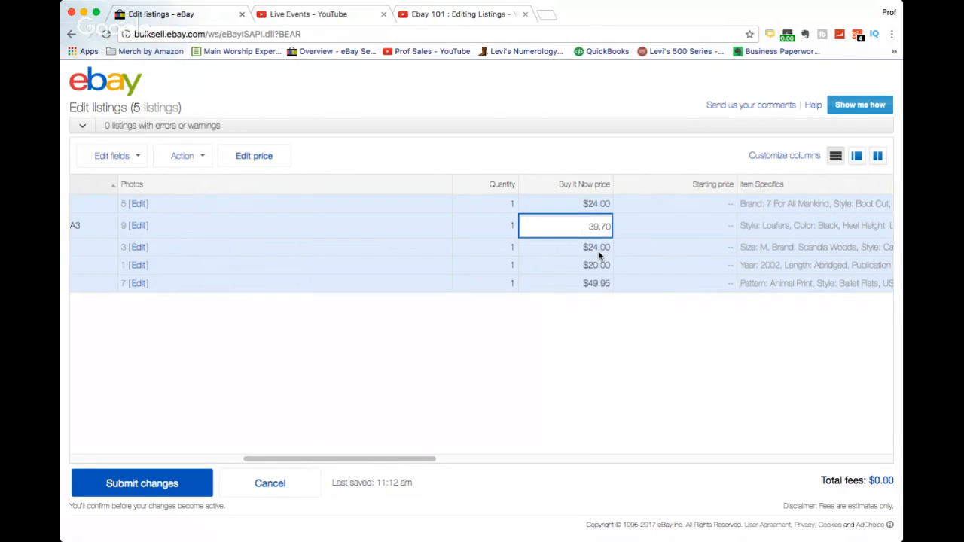
{"action": "left_click", "coordinate": [600, 255]}
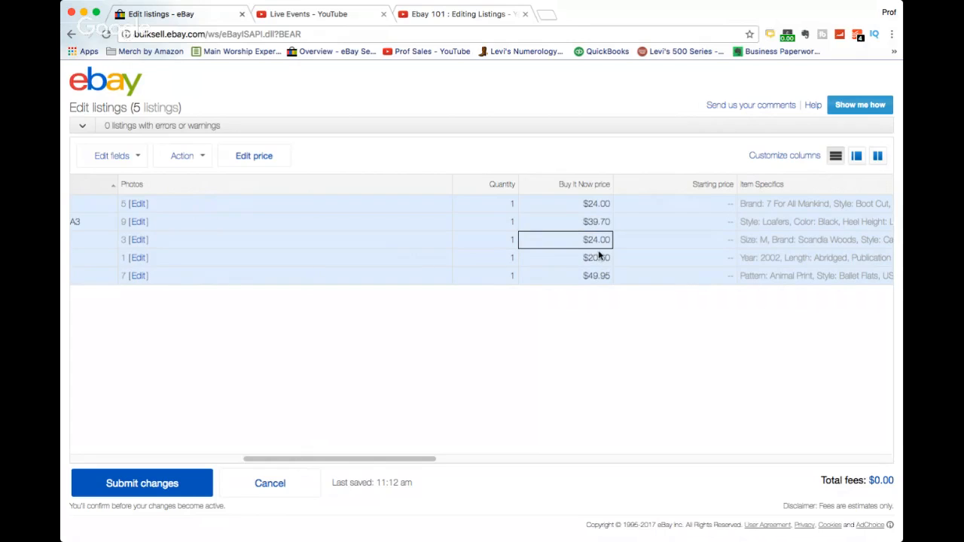
{"action": "left_click", "coordinate": [599, 242]}
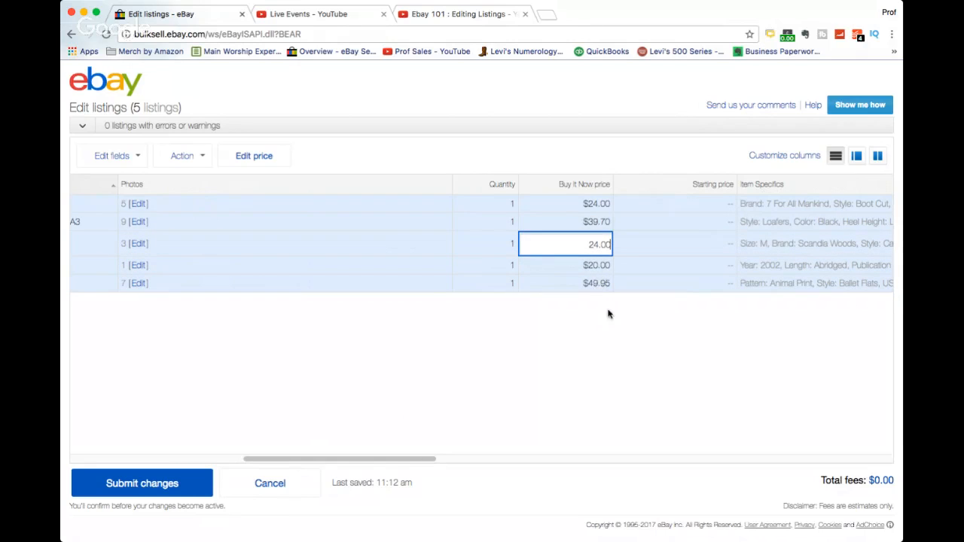
{"action": "scroll", "coordinate": [609, 314], "scroll_direction": "right", "scroll_amount": 5}
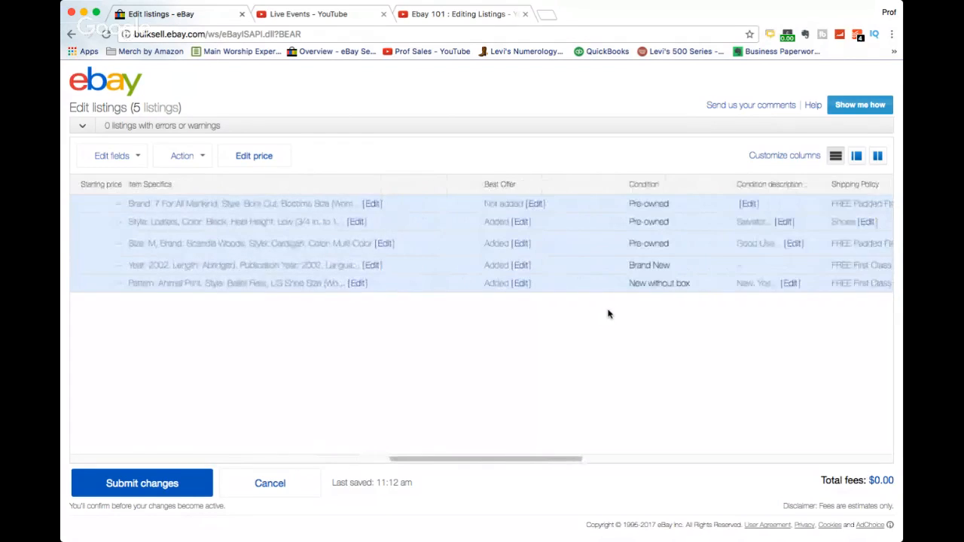
{"action": "scroll", "coordinate": [609, 314], "scroll_direction": "right", "scroll_amount": 2}
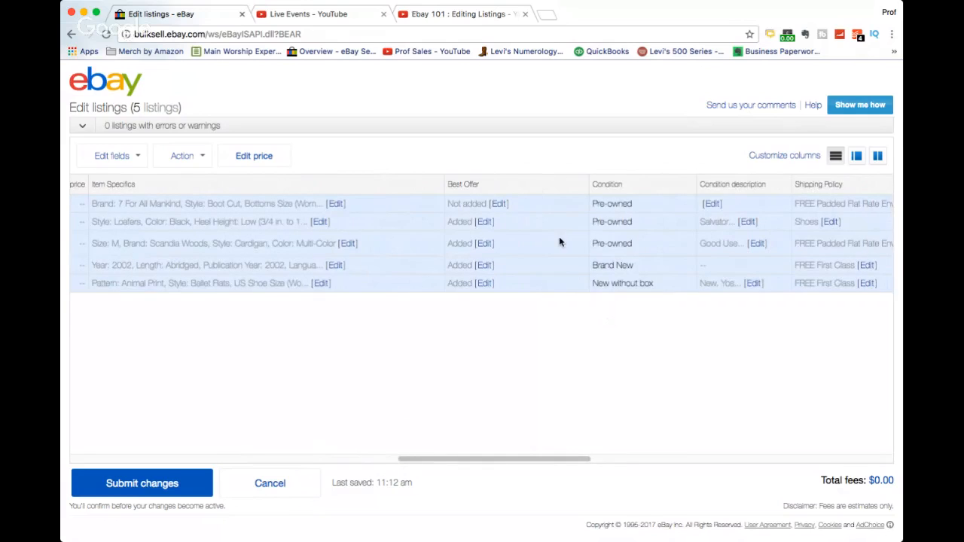
{"action": "scroll", "coordinate": [559, 242], "scroll_direction": "right", "scroll_amount": 2}
Open the first listing's condition editor and close it without changes.
{"action": "left_click", "coordinate": [585, 202]}
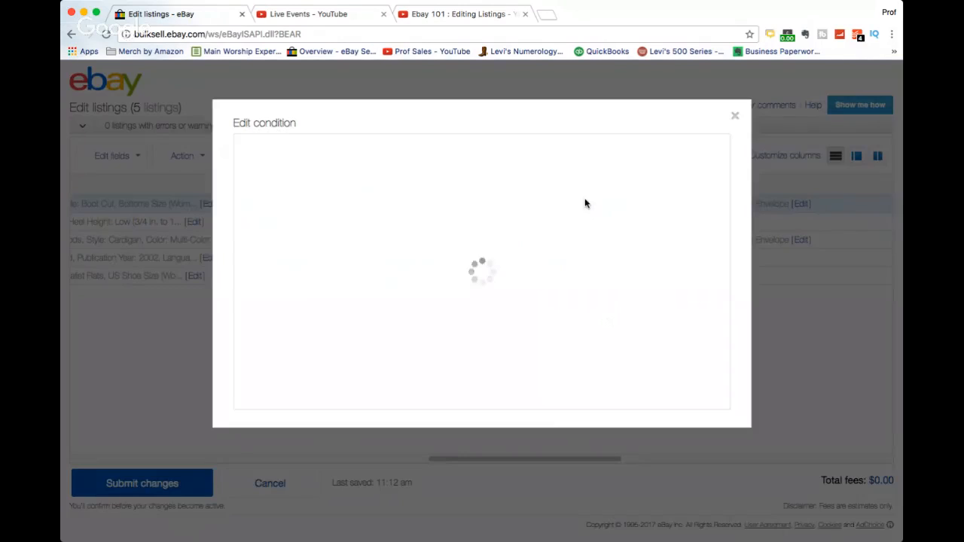
{"action": "left_click", "coordinate": [266, 251]}
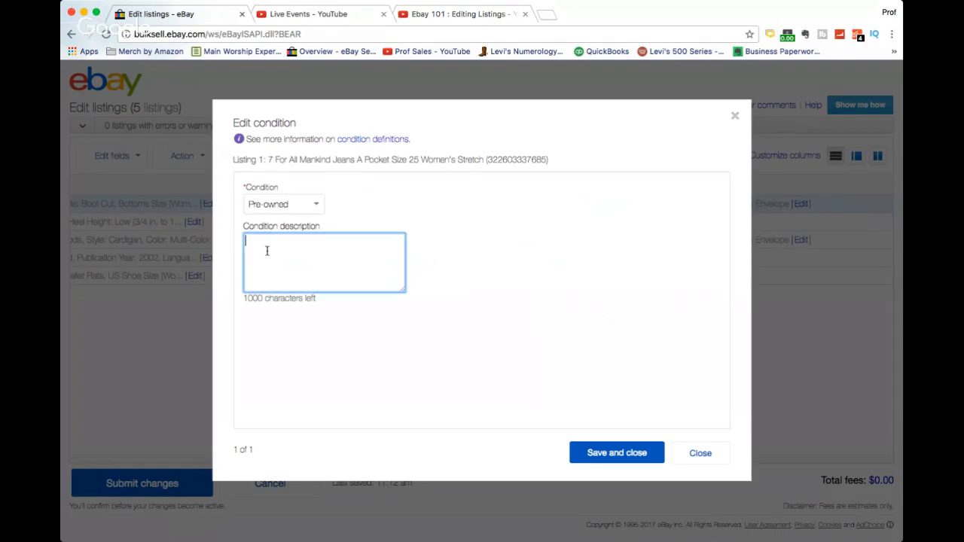
{"action": "left_click", "coordinate": [713, 459]}
Scroll across the listings grid to review the Buy It Now prices and the Return Policy column.
{"action": "scroll", "coordinate": [602, 272], "scroll_direction": "left", "scroll_amount": 5}
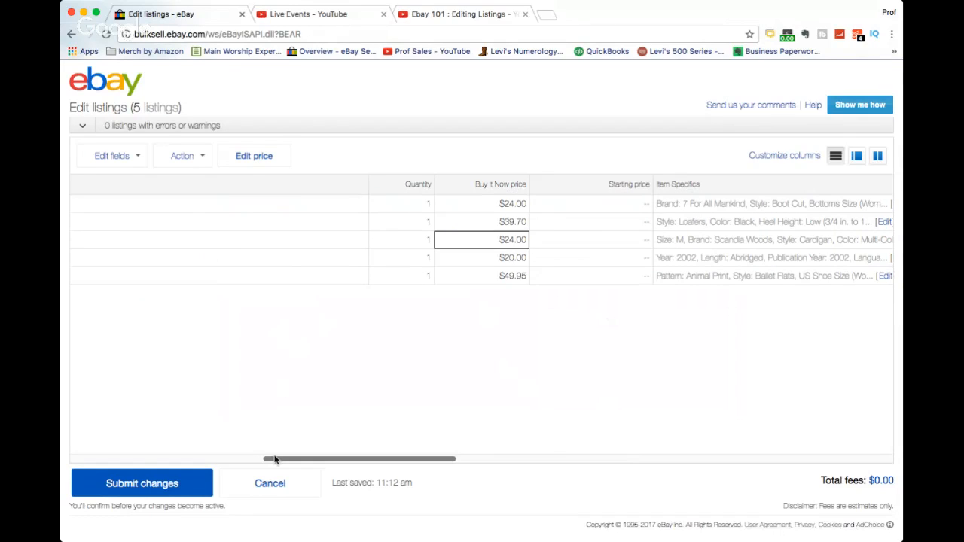
{"action": "left_click_drag", "start_coordinate": [275, 460], "coordinate": [86, 458]}
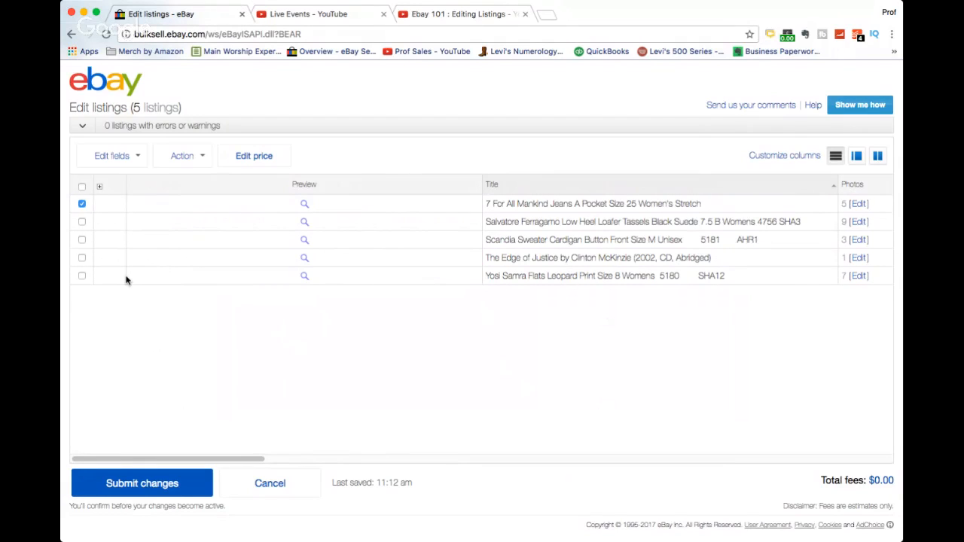
{"action": "scroll", "coordinate": [354, 283], "scroll_direction": "right", "scroll_amount": 10}
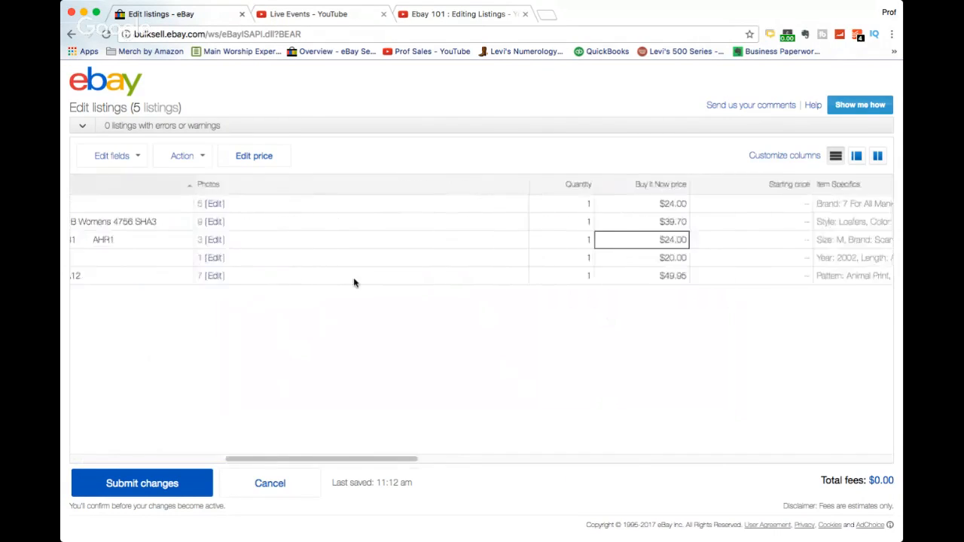
{"action": "scroll", "coordinate": [354, 283], "scroll_direction": "right", "scroll_amount": 5}
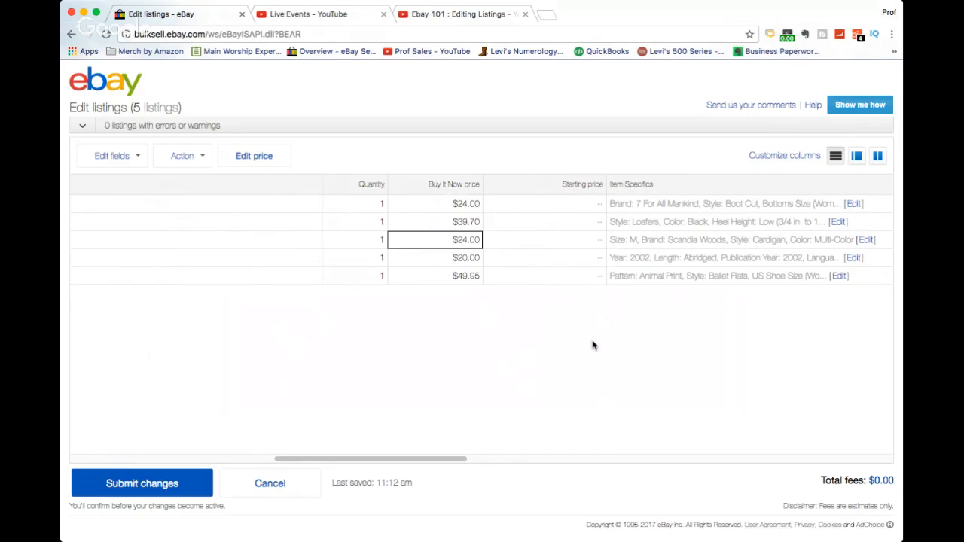
{"action": "scroll", "coordinate": [592, 345], "scroll_direction": "right", "scroll_amount": 3}
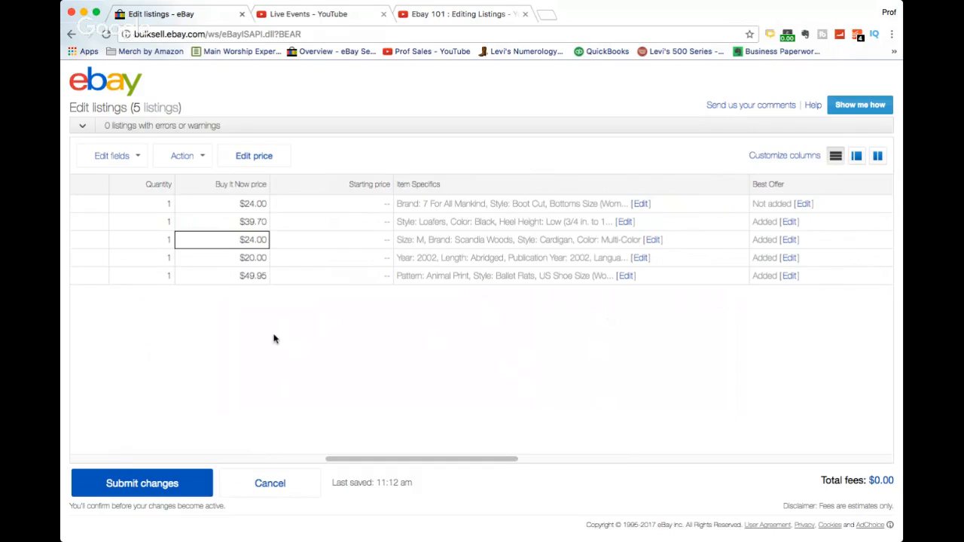
{"action": "left_click", "coordinate": [254, 222]}
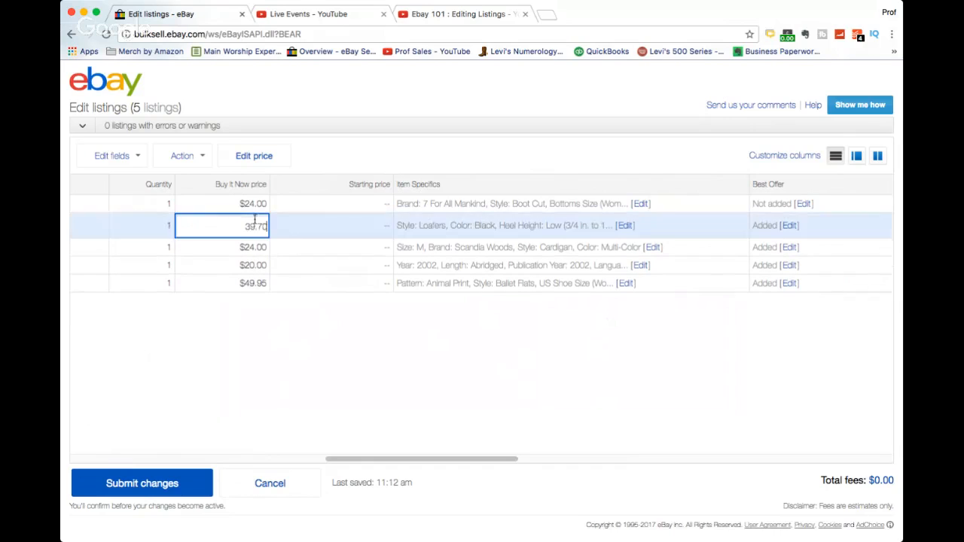
{"action": "left_click", "coordinate": [254, 204]}
{"action": "scroll", "coordinate": [517, 352], "scroll_direction": "right", "scroll_amount": 3}
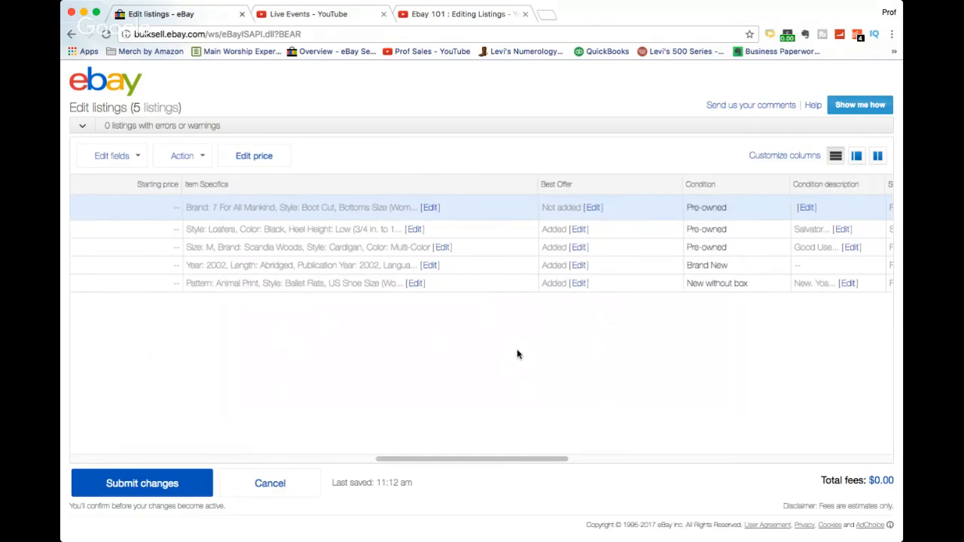
{"action": "scroll", "coordinate": [517, 354], "scroll_direction": "right", "scroll_amount": 10}
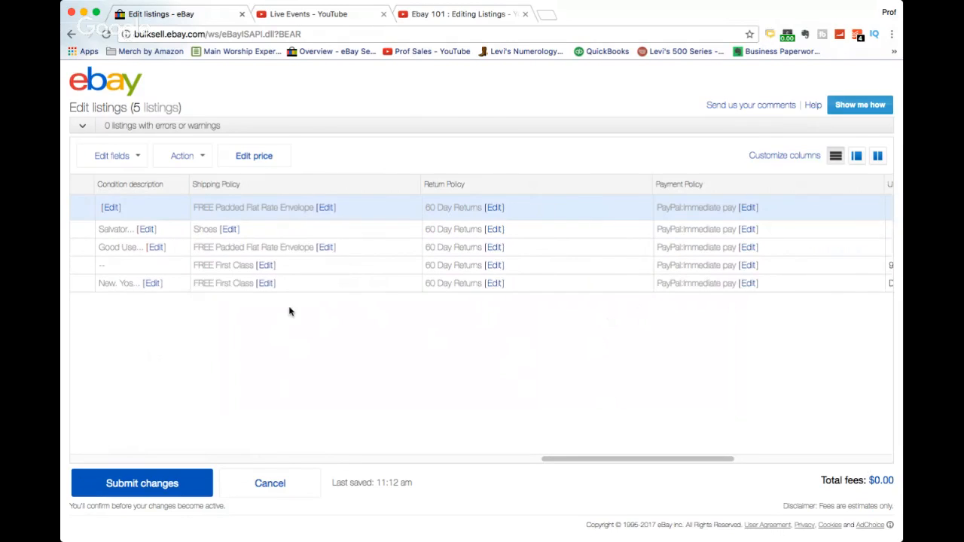
Select all five listings and submit the bulk changes, confirming the submission and closing the success dialog.
{"action": "scroll", "coordinate": [289, 312], "scroll_direction": "left", "scroll_amount": 10}
{"action": "scroll", "coordinate": [289, 311], "scroll_direction": "left", "scroll_amount": 5}
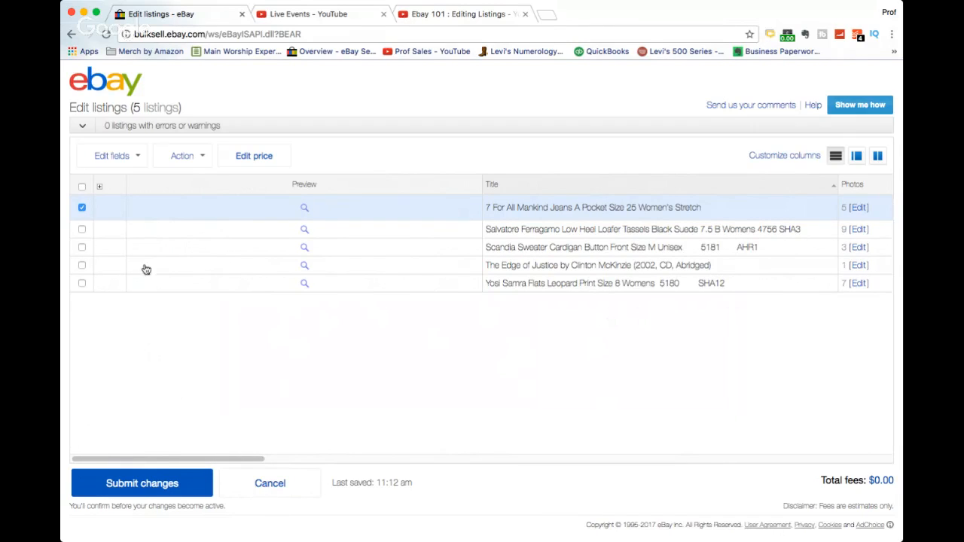
{"action": "left_click", "coordinate": [81, 187]}
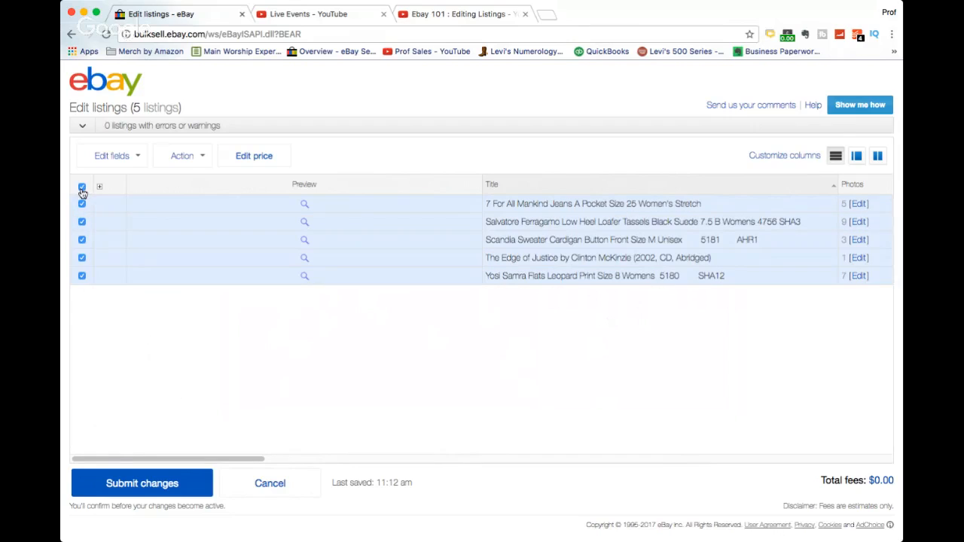
{"action": "left_click", "coordinate": [142, 486]}
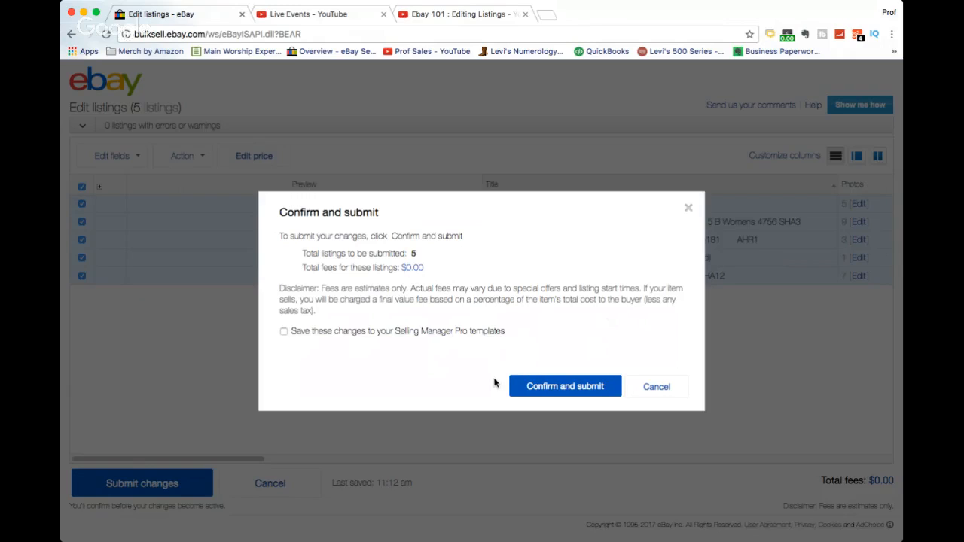
{"action": "left_click", "coordinate": [543, 386]}
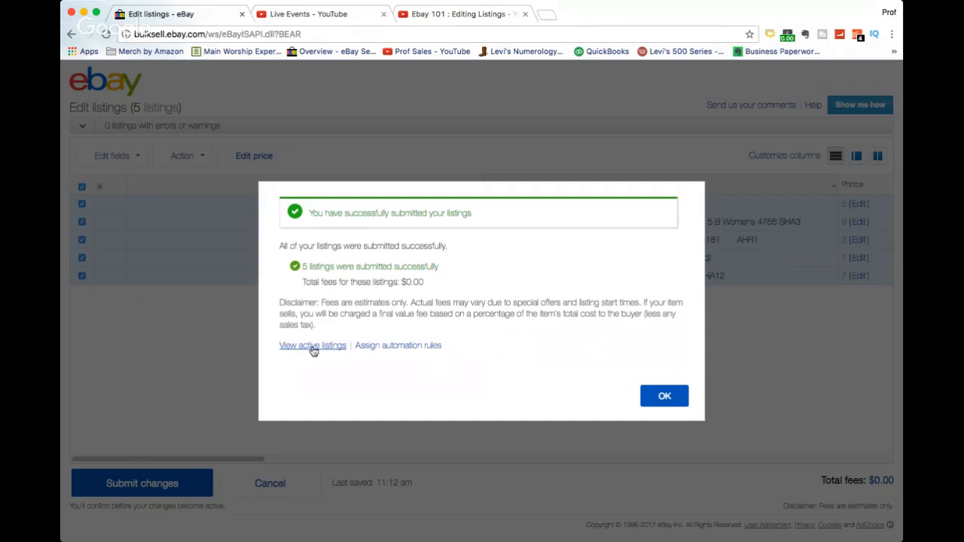
{"action": "left_click", "coordinate": [665, 397]}
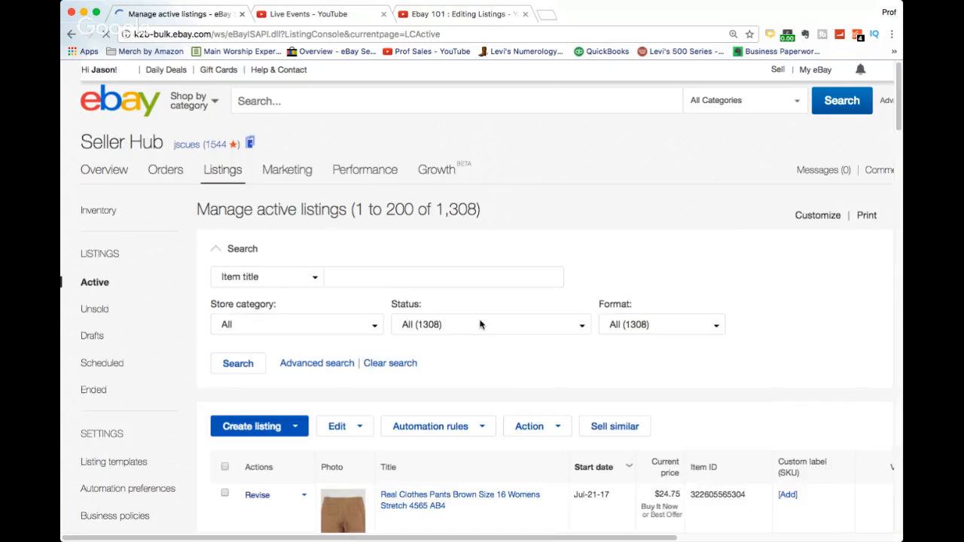
Scroll down the Manage active listings page to review the active listings.
{"action": "scroll", "coordinate": [479, 325], "scroll_direction": "down", "scroll_amount": 5}
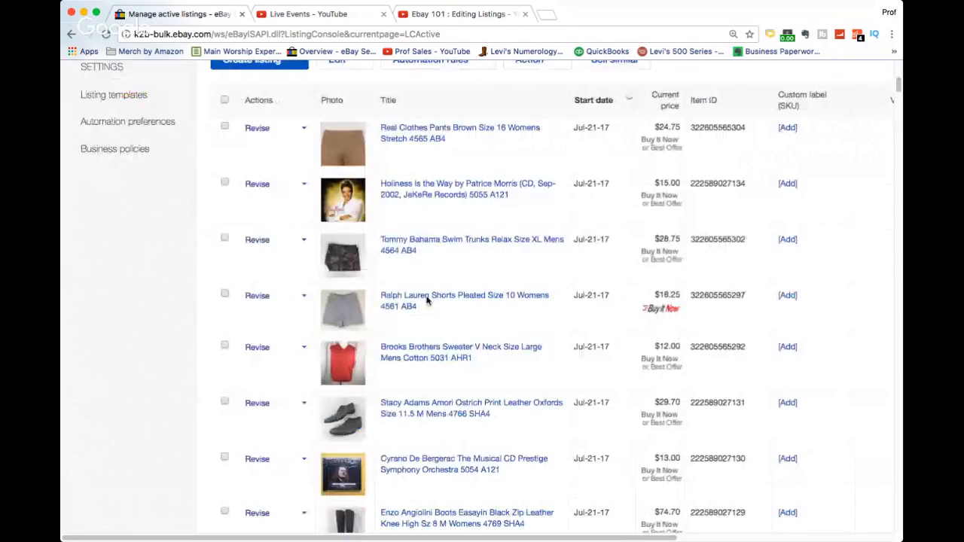
{"action": "scroll", "coordinate": [427, 299], "scroll_direction": "down", "scroll_amount": 1}
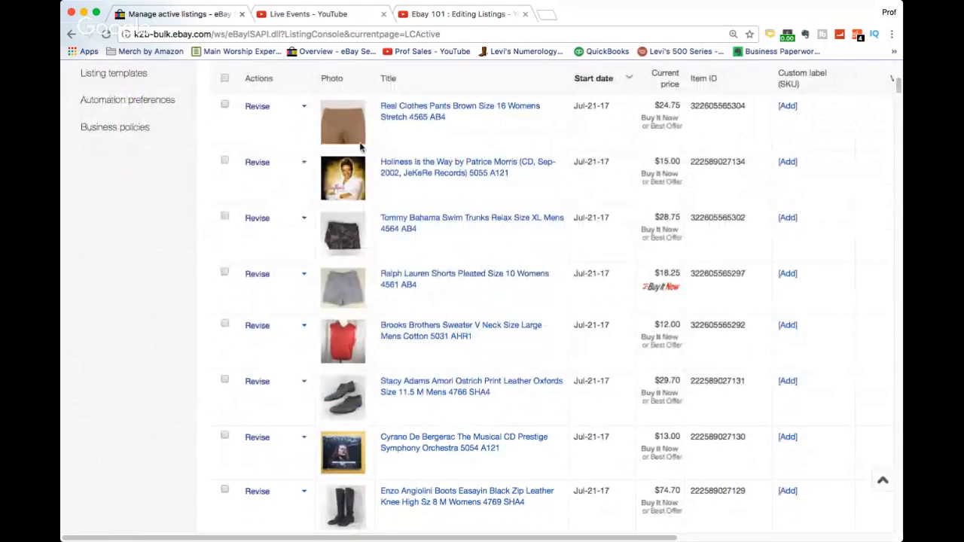